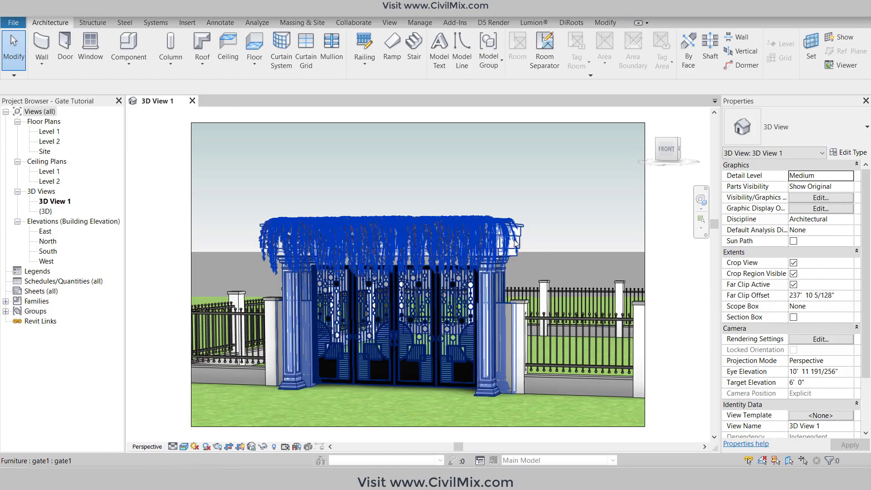
# Step: Open the Level 1 floor plan, then switch to the default 3D view of the site
pyautogui.doubleClick(45, 131)
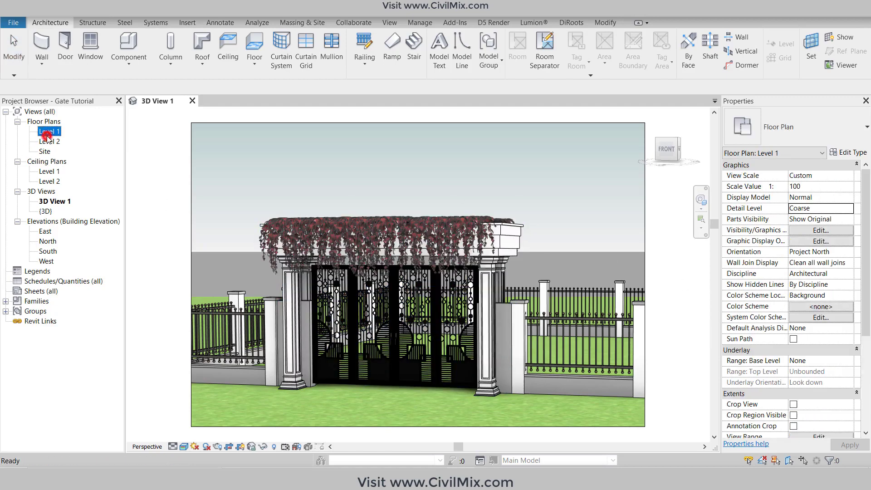
pyautogui.moveTo(442, 307); pyautogui.dragTo(394, 275, button='middle')
pyautogui.click(191, 16)
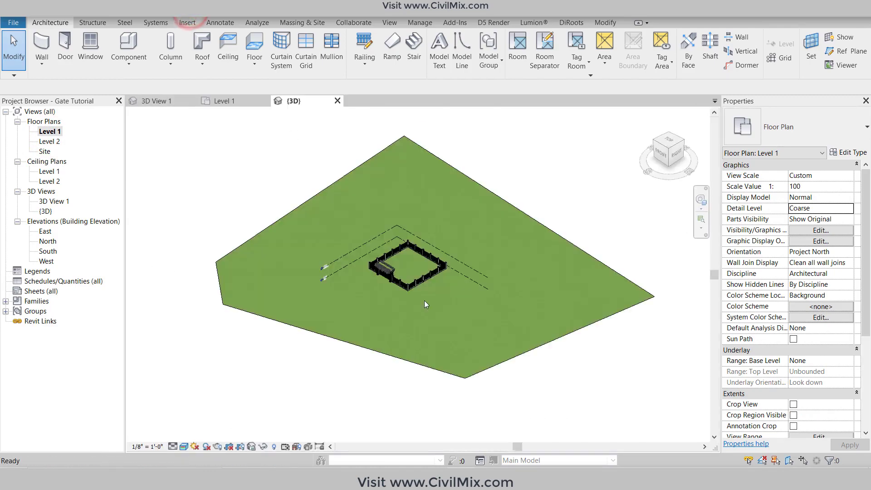
# Step: Orbit and zoom the 3D view to a close, low angle on the gate
pyautogui.keyDown('shift'); pyautogui.moveTo(385, 269); pyautogui.dragTo(382, 255, button='middle'); pyautogui.keyUp('shift')
pyautogui.scroll(2, 383, 255)
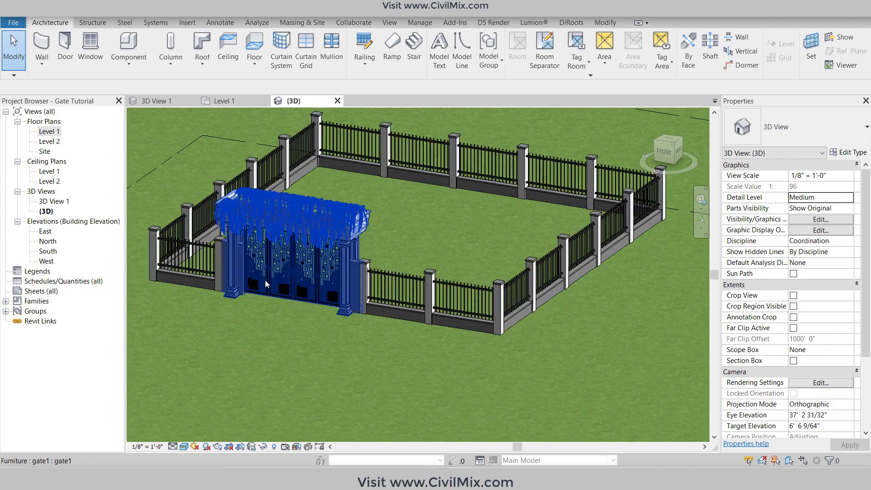
pyautogui.keyDown('shift'); pyautogui.moveTo(383, 255); pyautogui.dragTo(307, 340, button='middle'); pyautogui.keyUp('shift')
pyautogui.scroll(3, 310, 304)
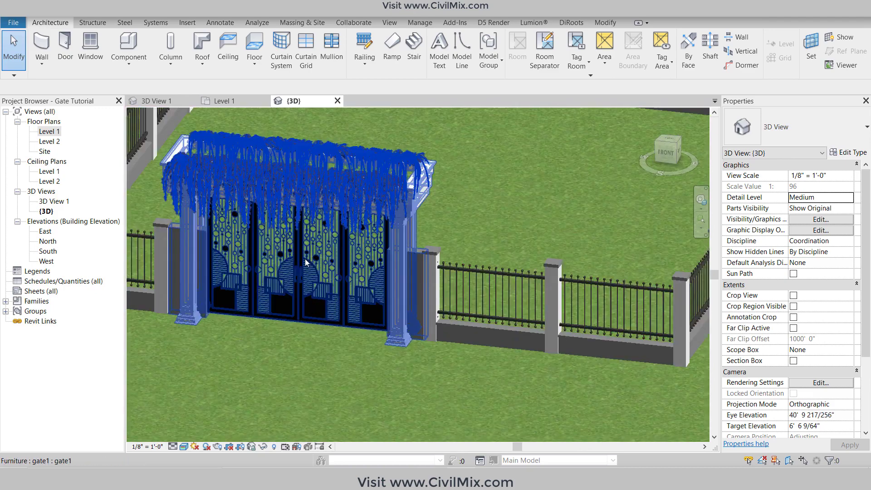
# Step: Select the gate family to inspect it, then select the topography surface
pyautogui.click(281, 269)
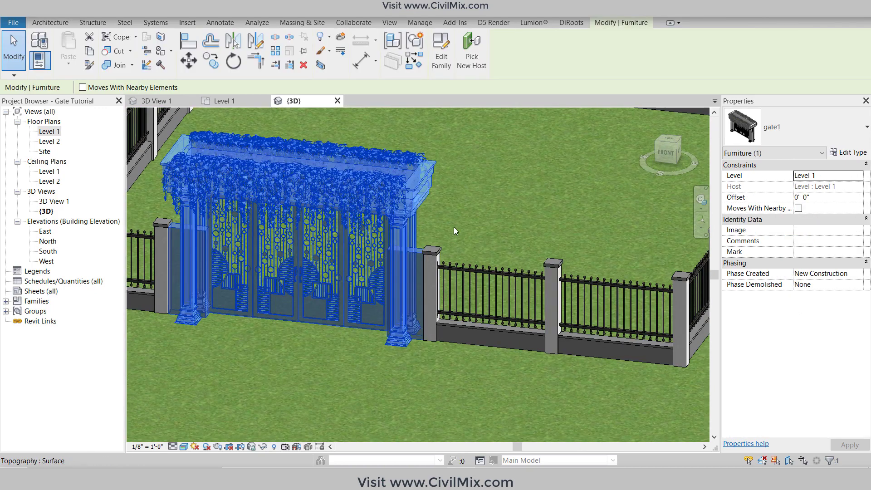
pyautogui.press('Escape')
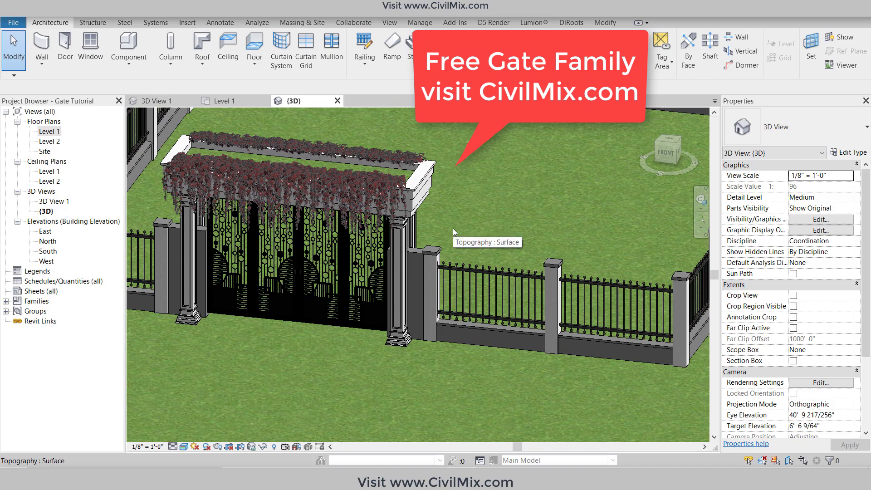
pyautogui.click(333, 237)
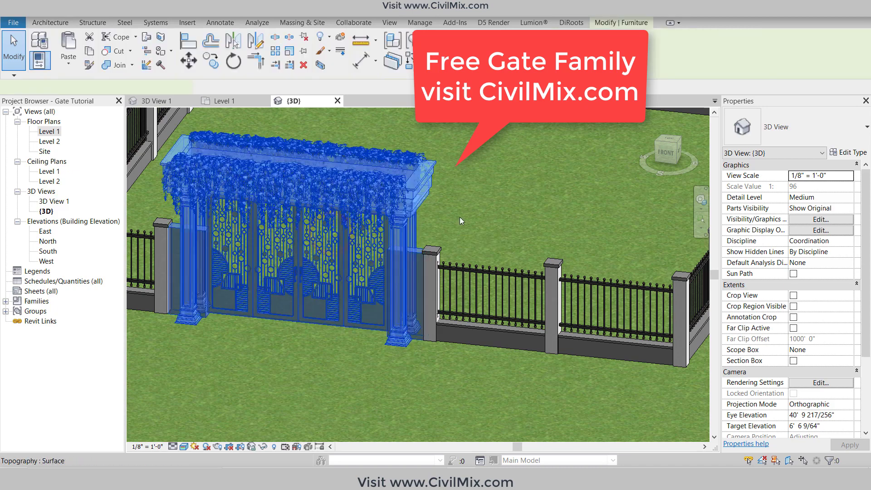
pyautogui.click(459, 218)
pyautogui.click(451, 367)
pyautogui.click(459, 339)
pyautogui.scroll(-3, 459, 339)
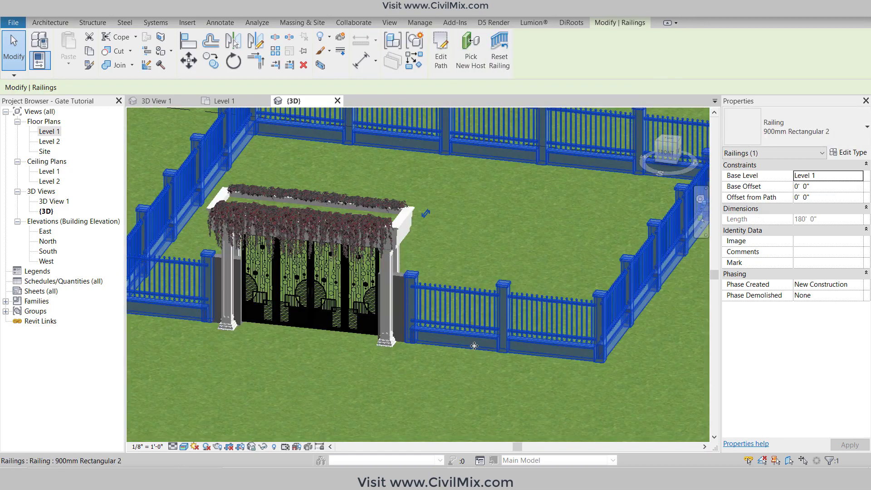
pyautogui.moveTo(462, 359); pyautogui.dragTo(409, 371, button='middle')
pyautogui.scroll(-2, 409, 371)
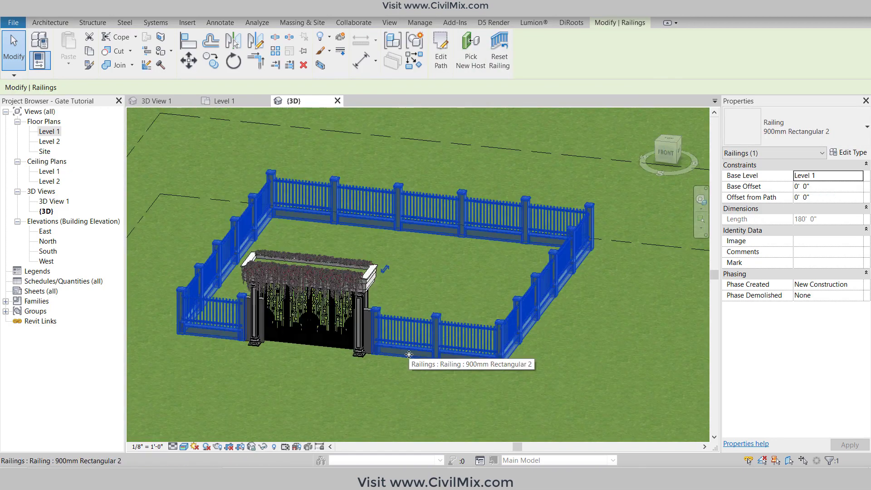
pyautogui.click(385, 402)
pyautogui.click(68, 21)
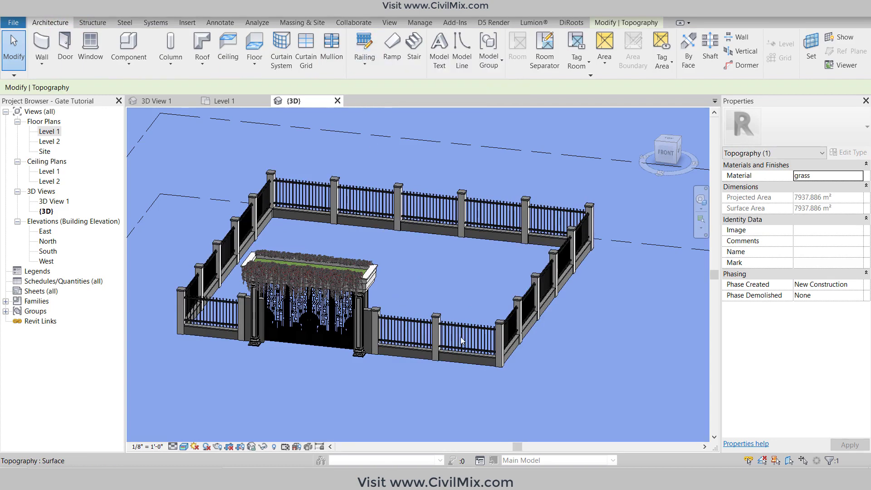
pyautogui.click(437, 331)
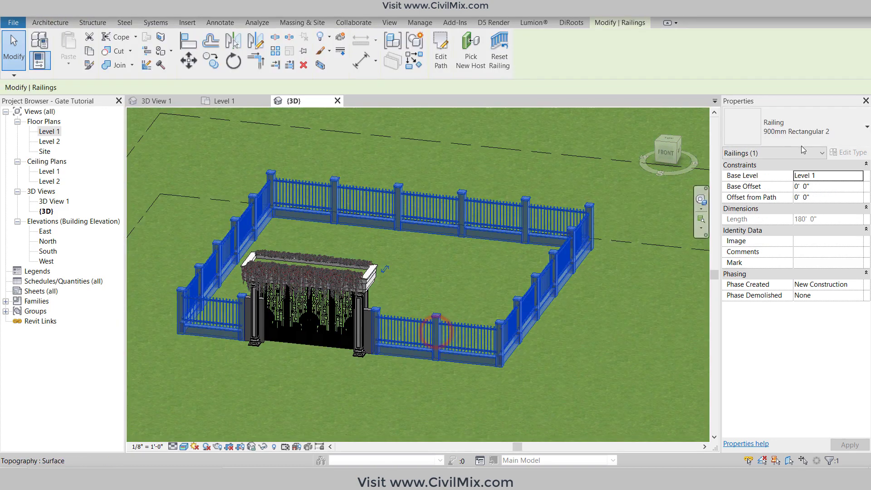
# Step: Open the railing's Type Properties and resize the window so the model stays visible
pyautogui.click(844, 152)
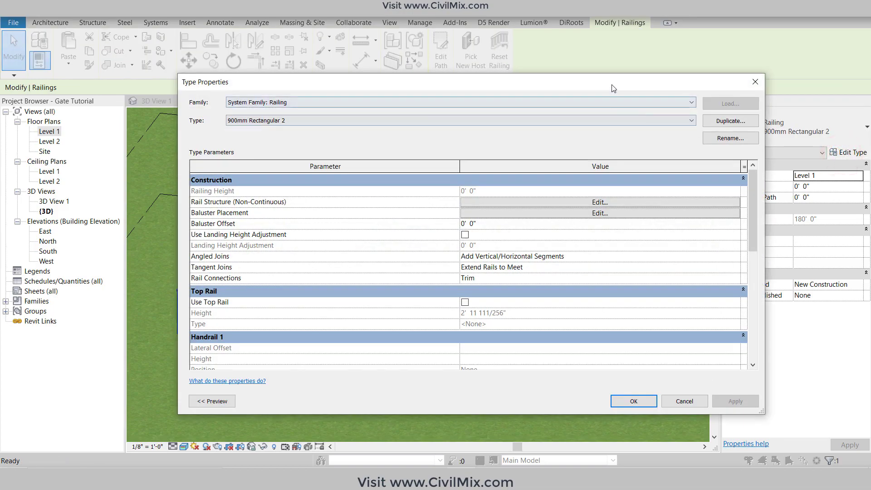
pyautogui.moveTo(613, 88)
pyautogui.mouseDown()
pyautogui.moveTo(683, 55)
pyautogui.moveTo(572, 53)
pyautogui.mouseUp()
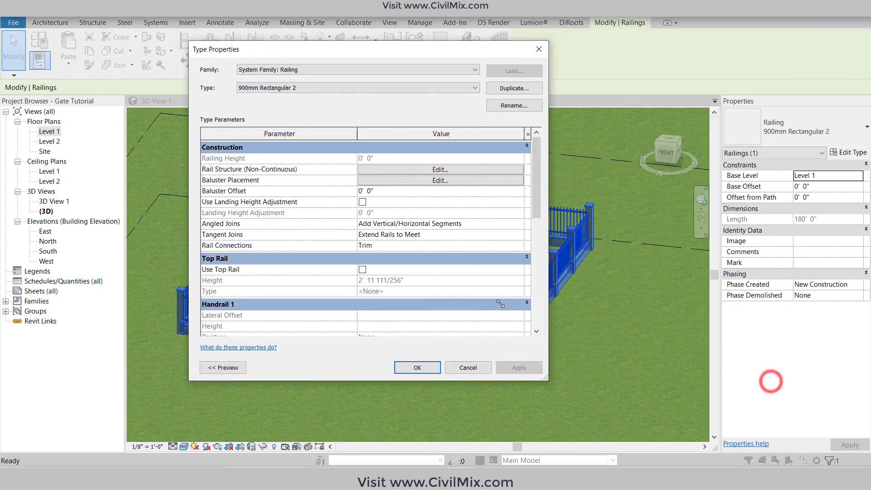
pyautogui.moveTo(380, 50)
pyautogui.mouseDown()
pyautogui.moveTo(488, 73)
pyautogui.moveTo(691, 87)
pyautogui.mouseUp()
# Step: Set the row 2 baluster family to civilmixPAN2 and apply it to the railing type
pyautogui.click(644, 209)
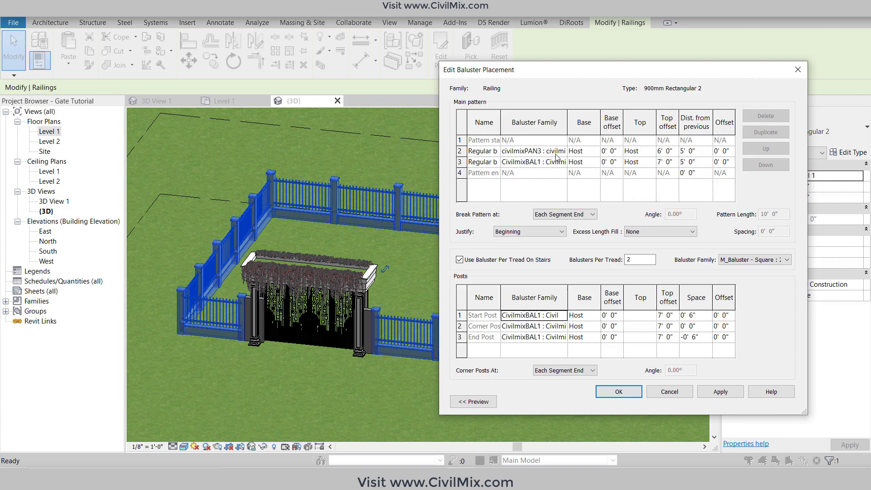
pyautogui.click(561, 155)
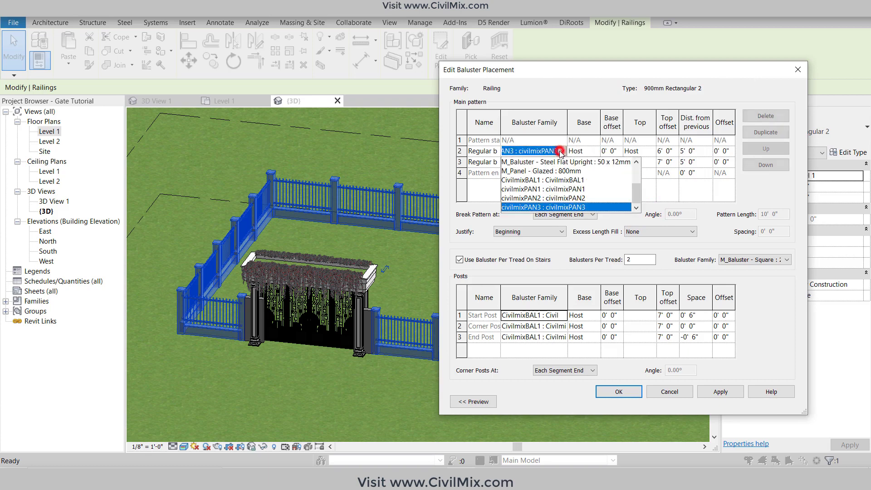
pyautogui.click(546, 198)
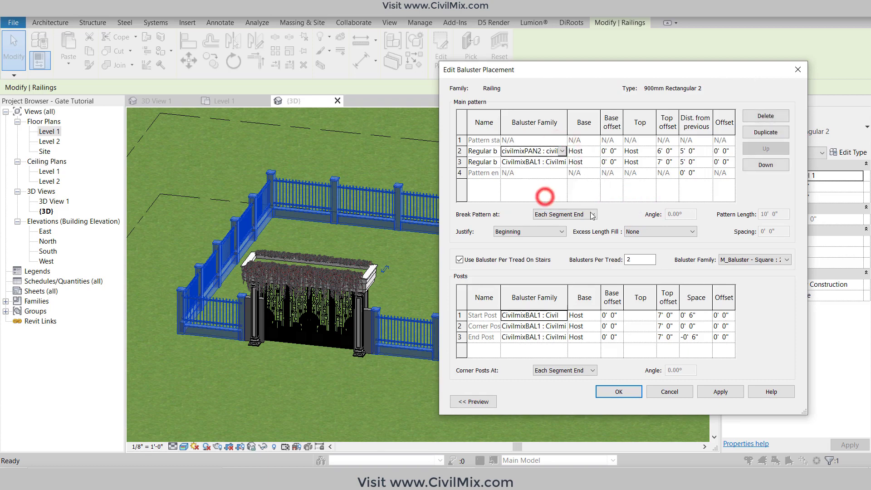
pyautogui.click(719, 392)
pyautogui.click(634, 393)
pyautogui.click(743, 397)
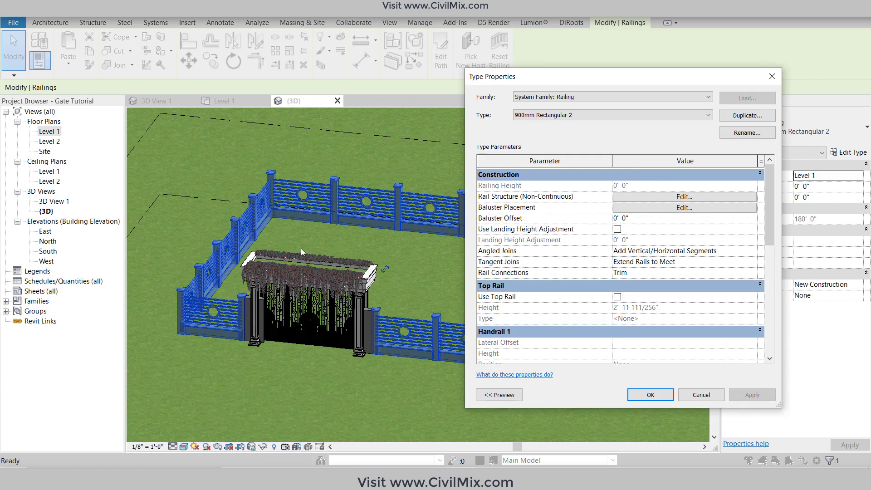
# Step: Change the row 2 baluster family to civilmixPAN1 and apply it to the railing type
pyautogui.click(658, 207)
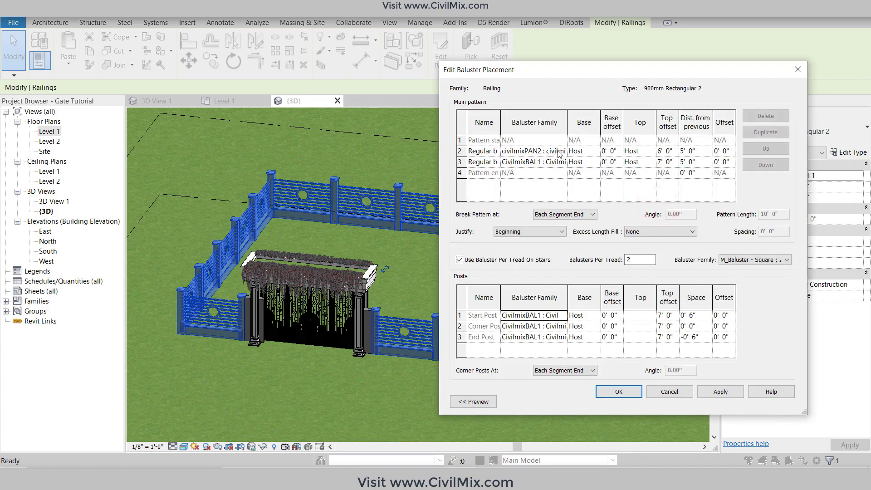
pyautogui.click(562, 156)
pyautogui.click(560, 186)
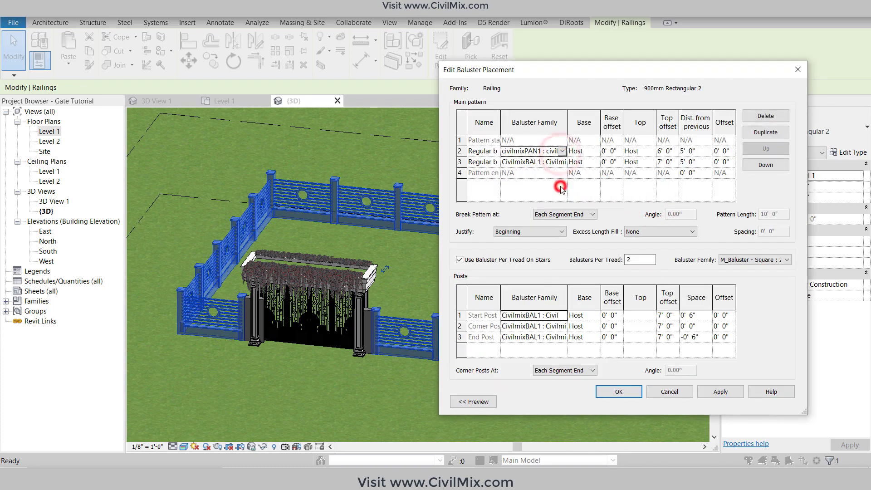
pyautogui.click(718, 392)
pyautogui.click(621, 392)
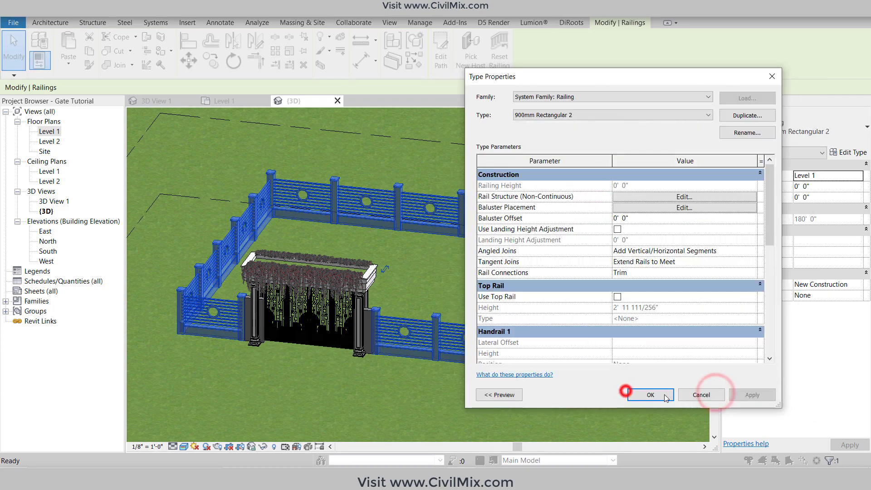
pyautogui.click(737, 396)
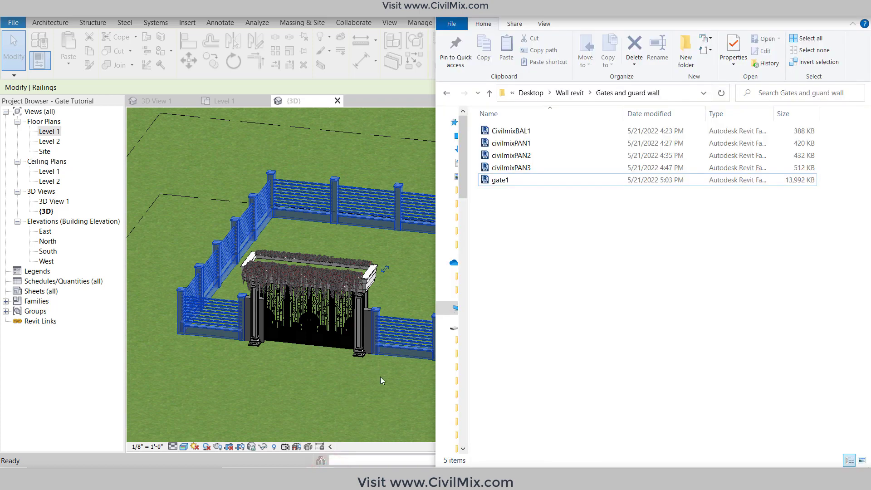
# Step: Select the gate1 family file in the Gates and guard wall folder
pyautogui.click(536, 180)
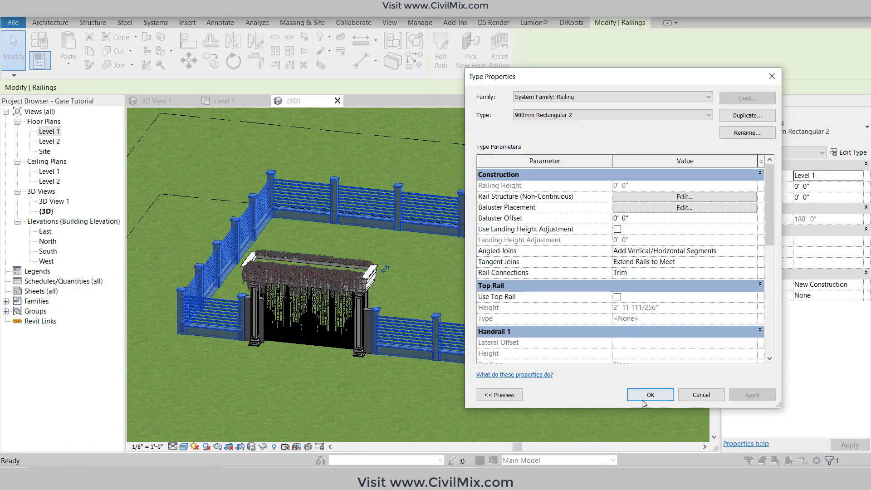
# Step: Close the railing type settings and create a new project from the Architectural Template
pyautogui.click(656, 397)
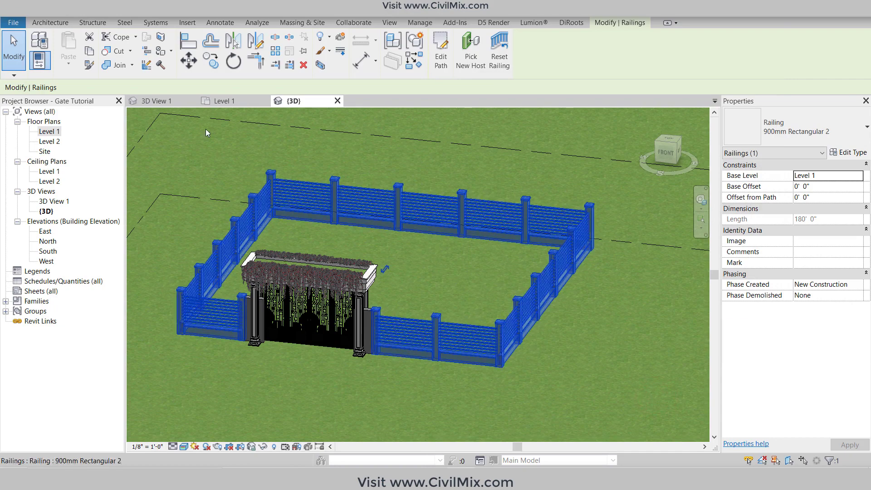
pyautogui.click(13, 23)
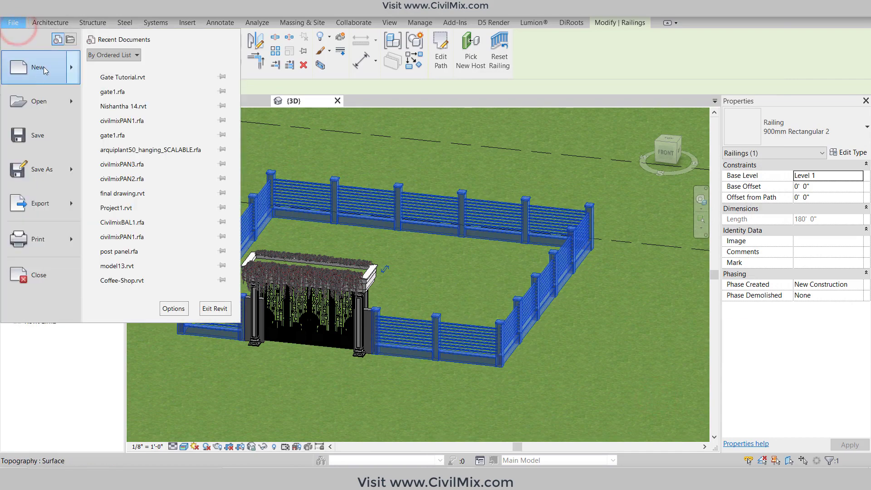
pyautogui.moveTo(38, 67)
pyautogui.click(109, 68)
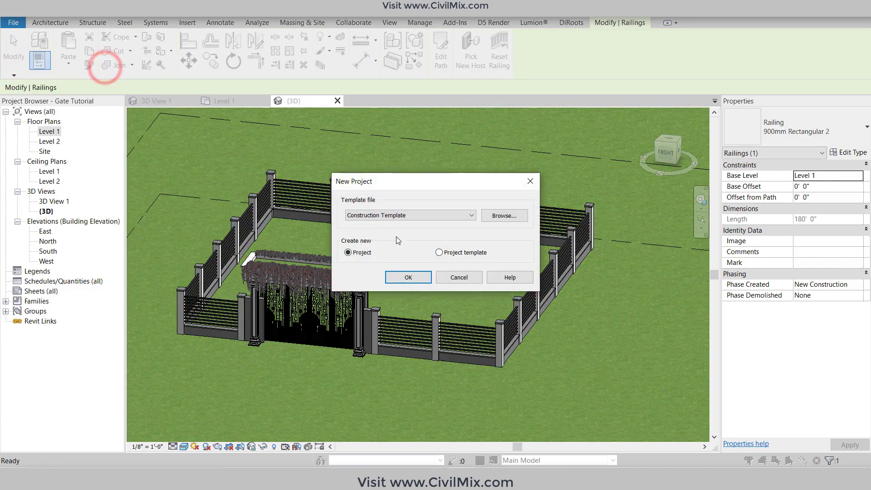
pyautogui.click(401, 217)
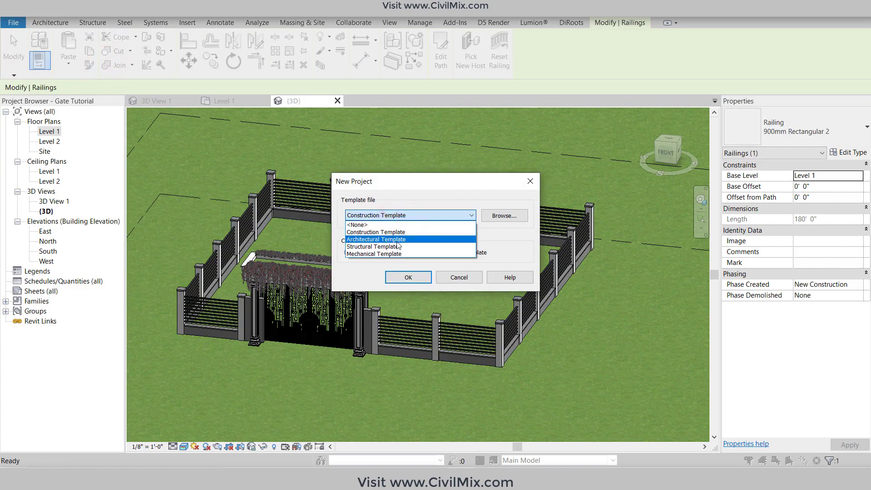
pyautogui.click(397, 240)
pyautogui.click(396, 277)
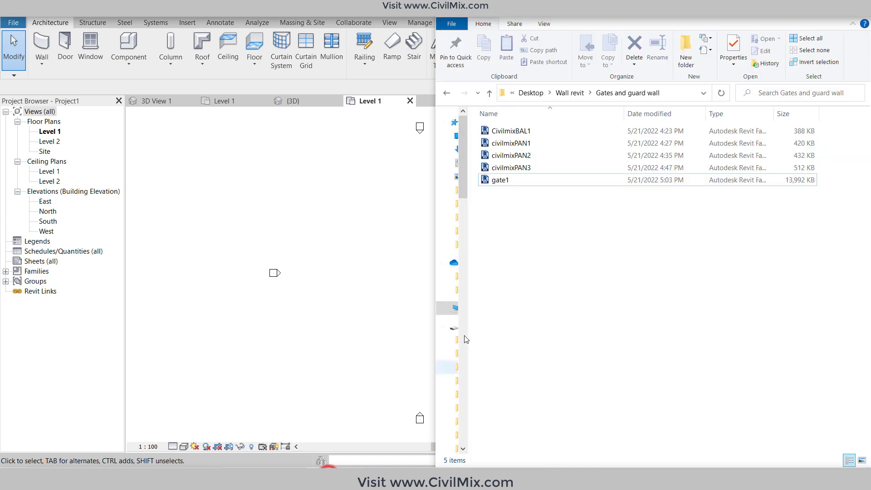
# Step: Drag all five panel, post and gate1 .rfa files into the project, then minimize Explorer
pyautogui.moveTo(523, 190); pyautogui.dragTo(497, 132)
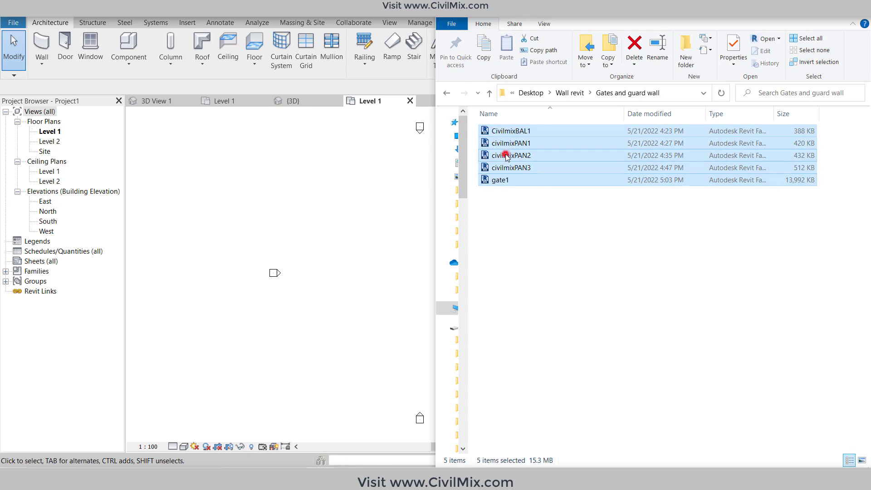
pyautogui.moveTo(505, 158); pyautogui.dragTo(344, 200)
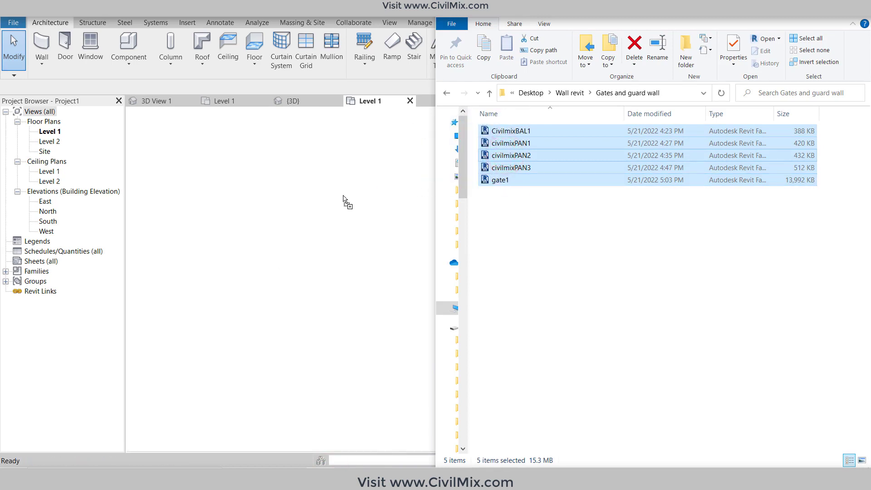
pyautogui.click(802, 17)
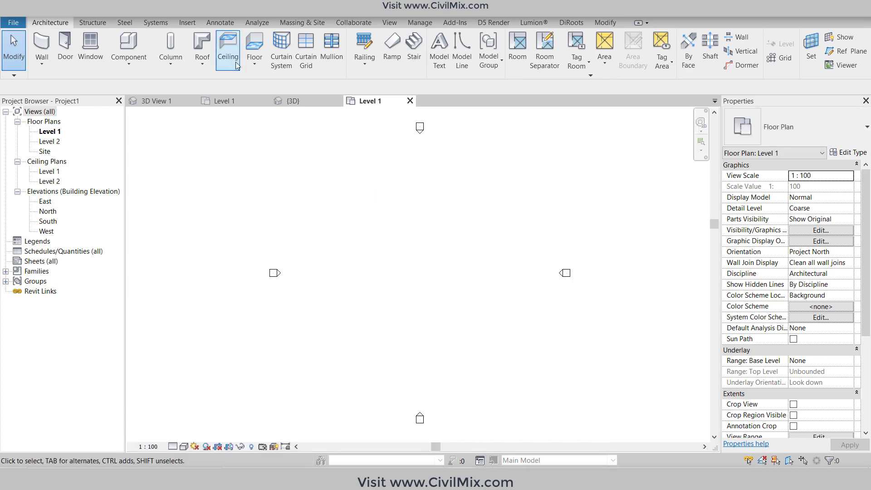
pyautogui.click(364, 43)
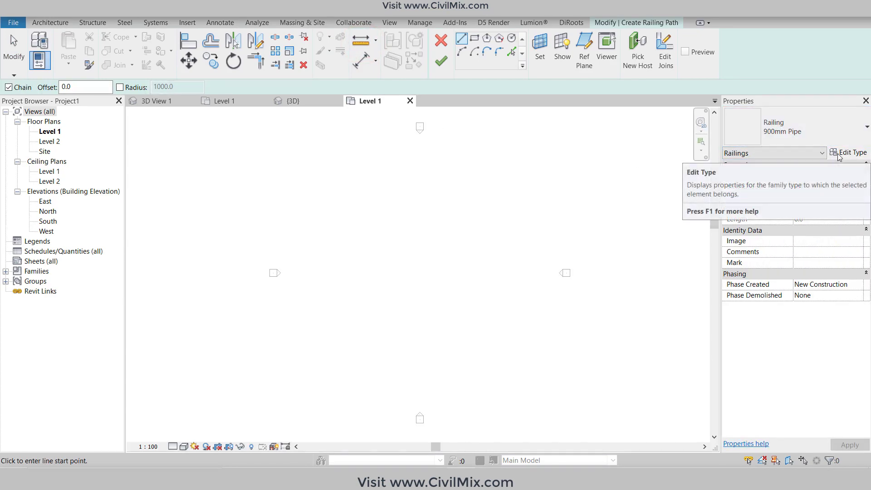
pyautogui.click(441, 40)
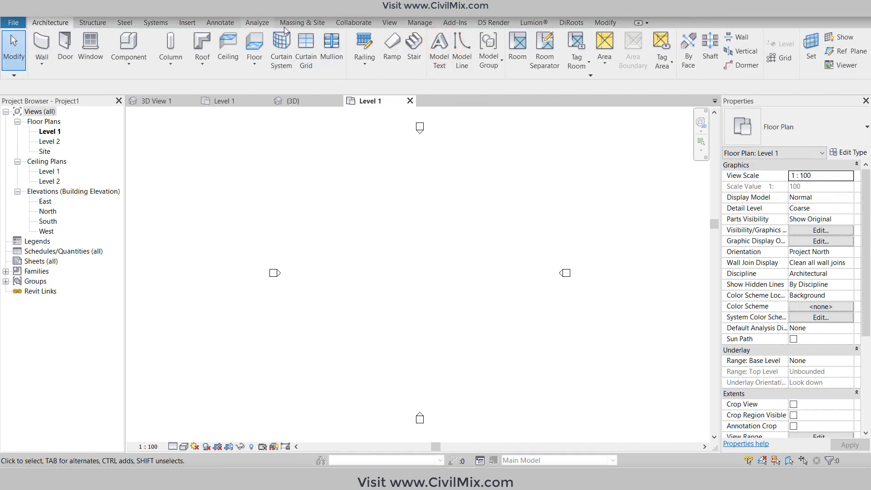
# Step: Set project length units to feet and fractional inches, rounded to 1/2"
pyautogui.click(409, 24)
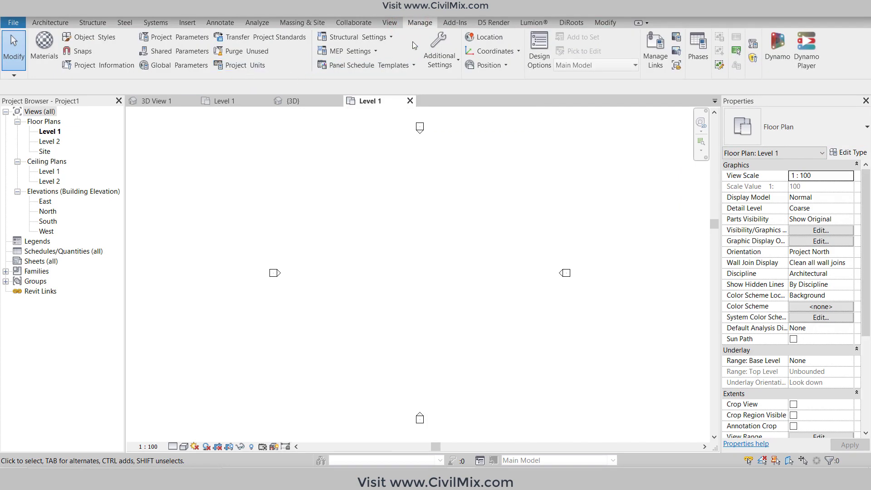
pyautogui.click(234, 67)
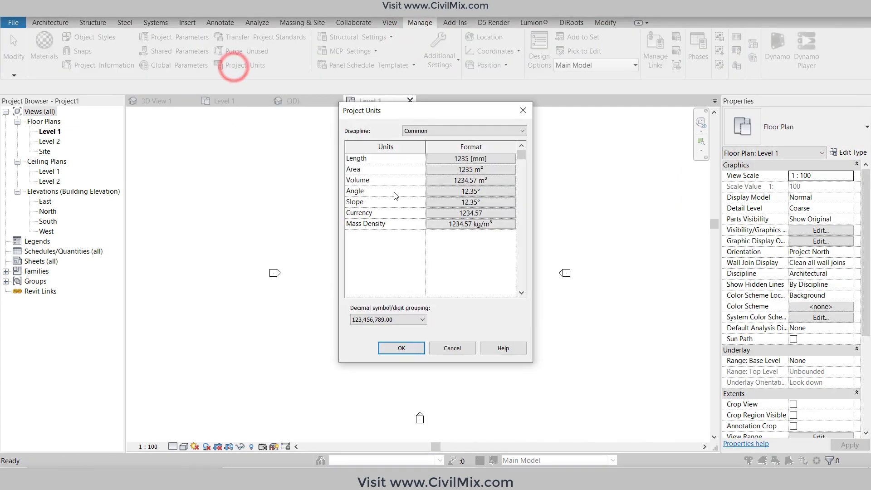
pyautogui.click(454, 159)
pyautogui.click(453, 176)
pyautogui.click(451, 193)
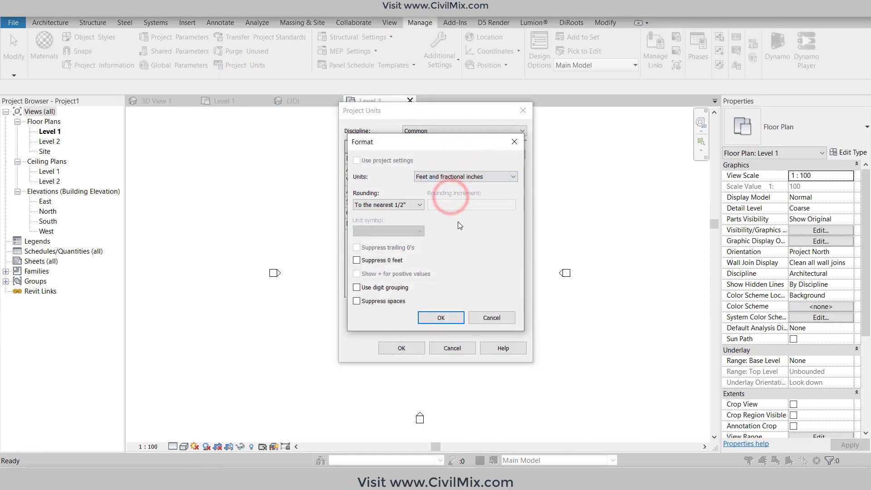
pyautogui.click(438, 318)
pyautogui.click(401, 348)
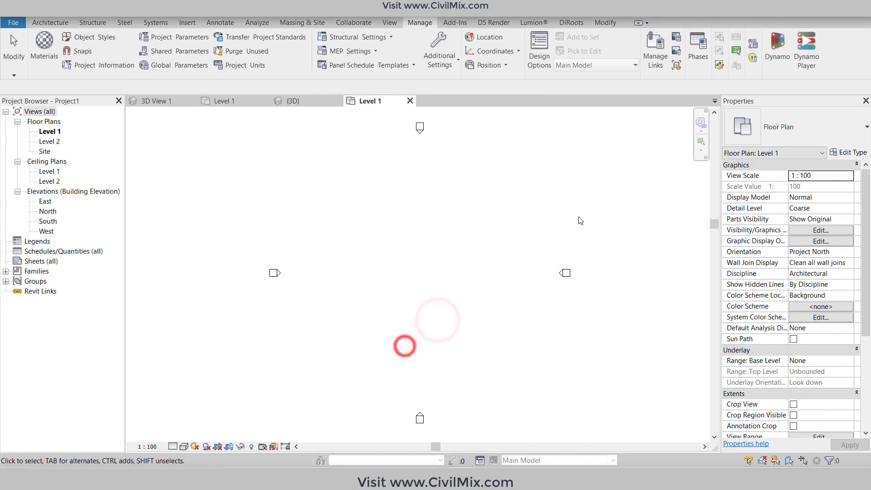
# Step: Start a railing and switch its type from 900mm Pipe to 900mm Rectangular
pyautogui.click(47, 22)
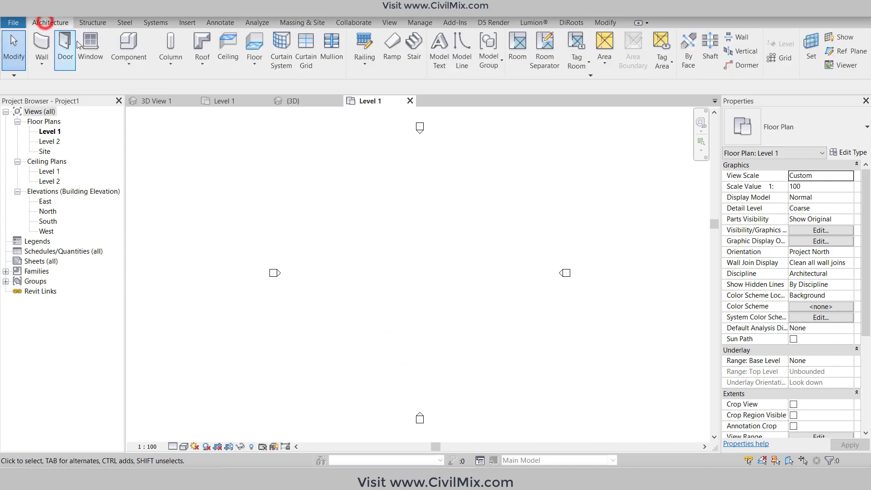
pyautogui.click(359, 51)
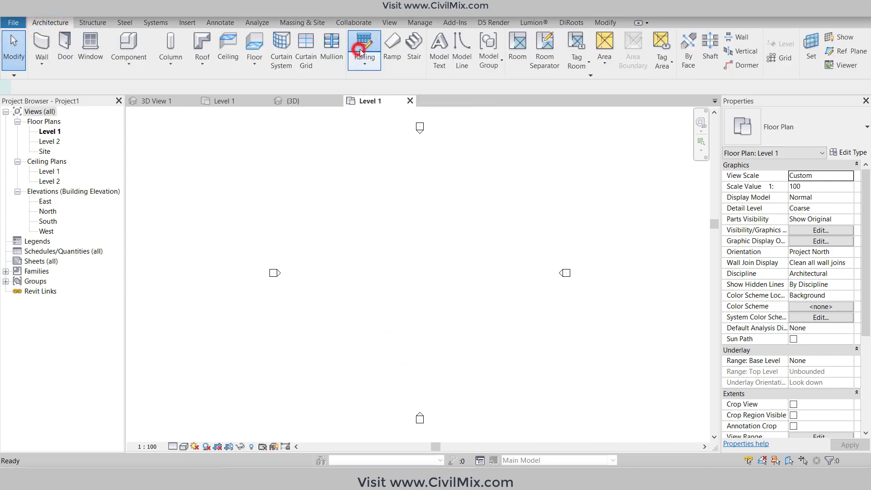
pyautogui.click(846, 155)
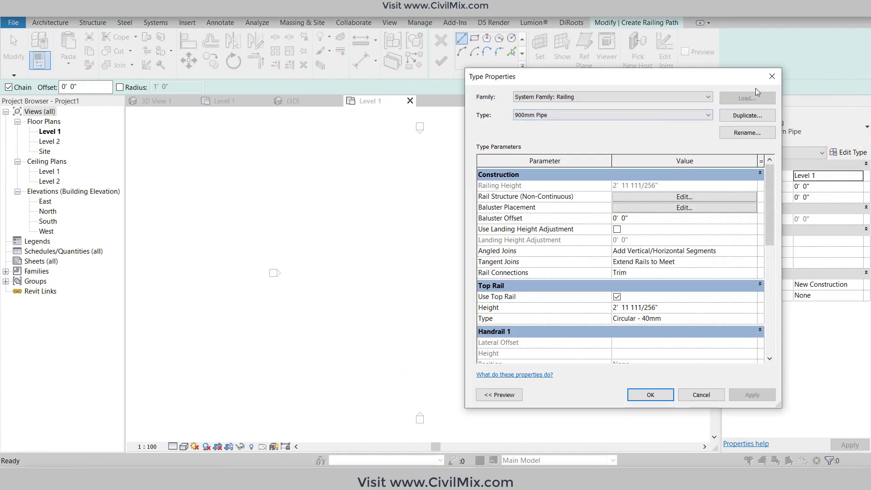
pyautogui.click(771, 77)
pyautogui.click(796, 122)
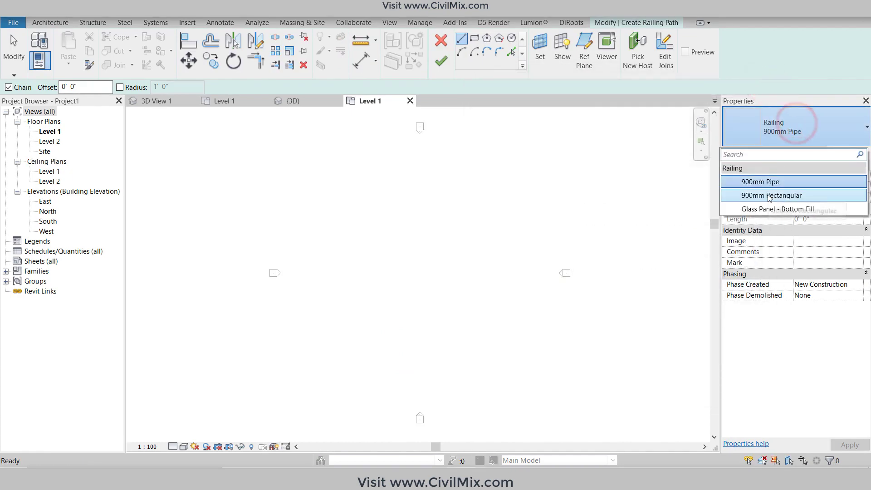
pyautogui.click(770, 195)
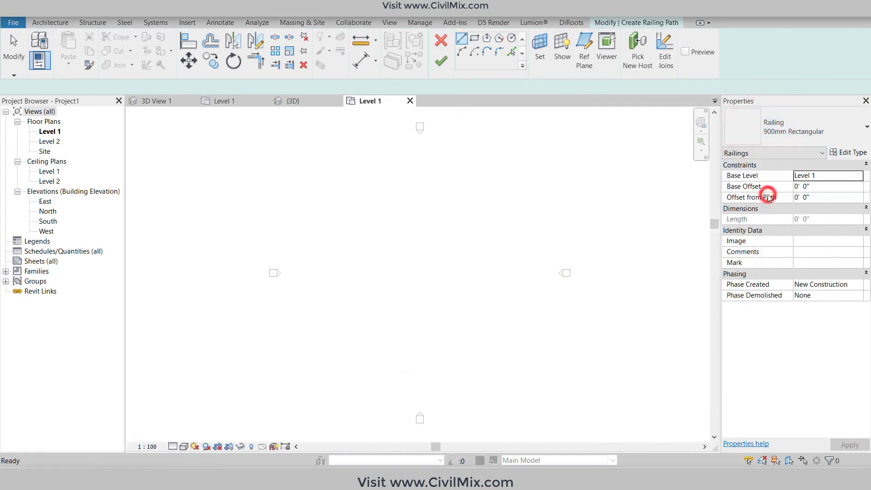
# Step: Duplicate 900mm Rectangular as a new railing type named 'wall'
pyautogui.click(840, 156)
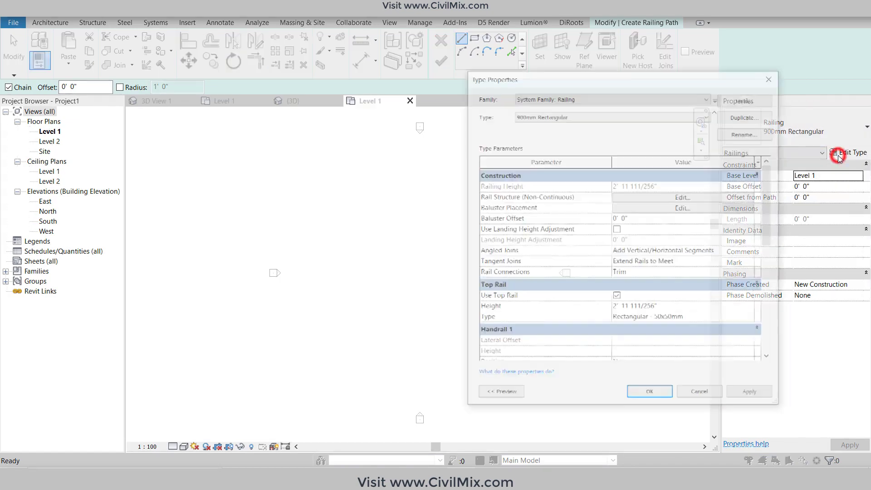
pyautogui.click(737, 116)
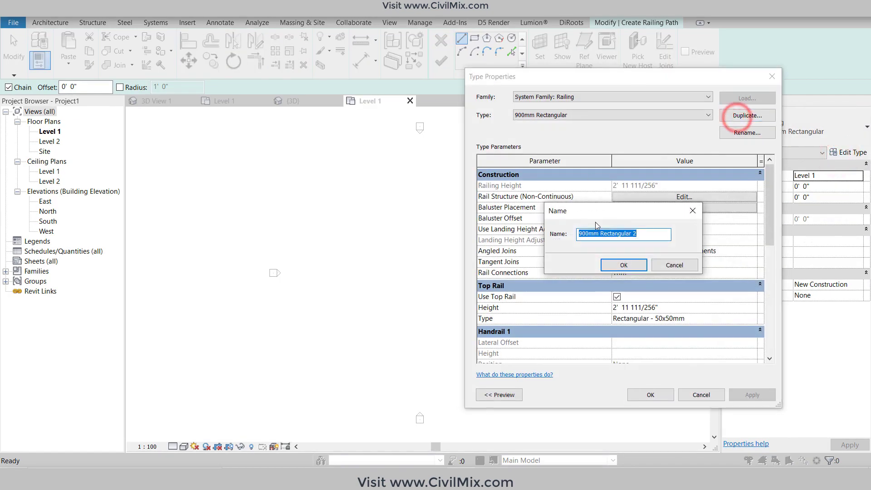
pyautogui.write('wall')
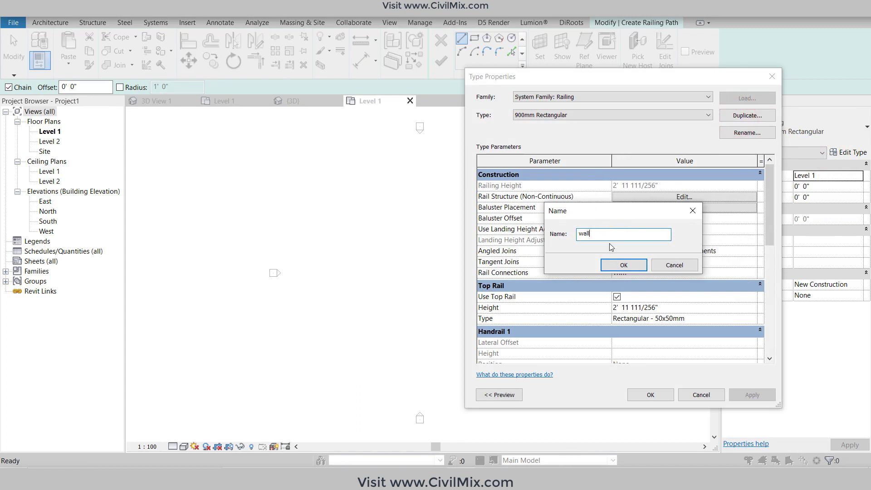
pyautogui.click(611, 264)
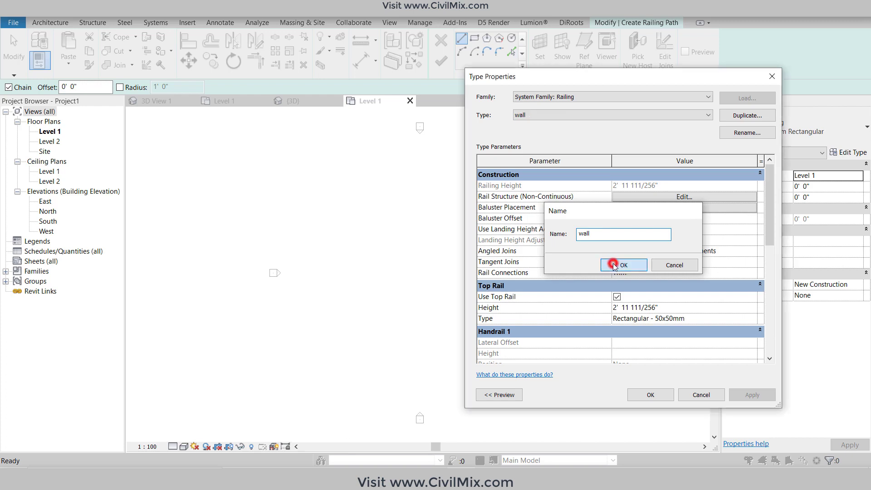
pyautogui.scroll(-1, 593, 281)
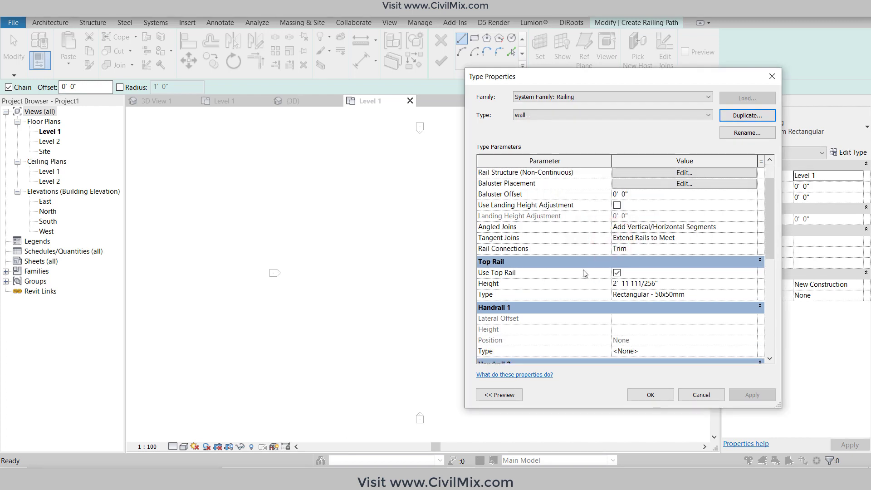
# Step: Turn off Use Top Rail for the 'wall' railing type
pyautogui.click(617, 273)
pyautogui.scroll(1, 614, 274)
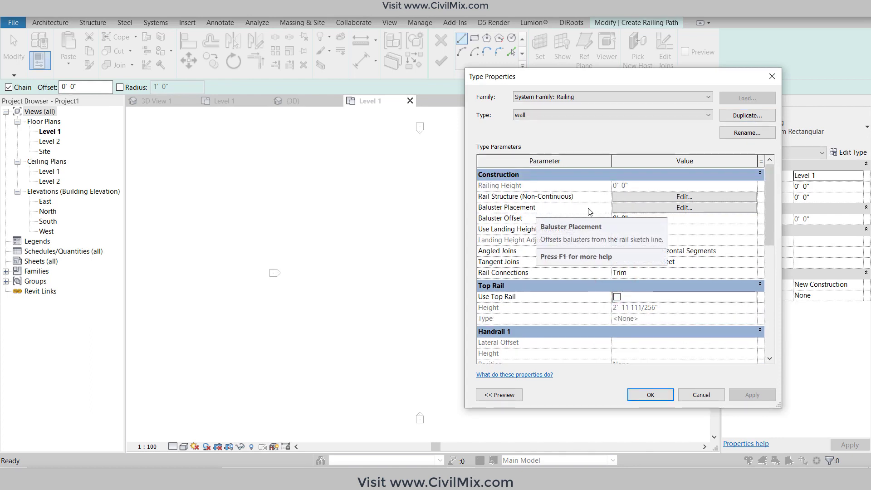
# Step: Make the regular baluster CivilmixBAL1 with top offset 7 and 5' 0" spacing
pyautogui.click(633, 209)
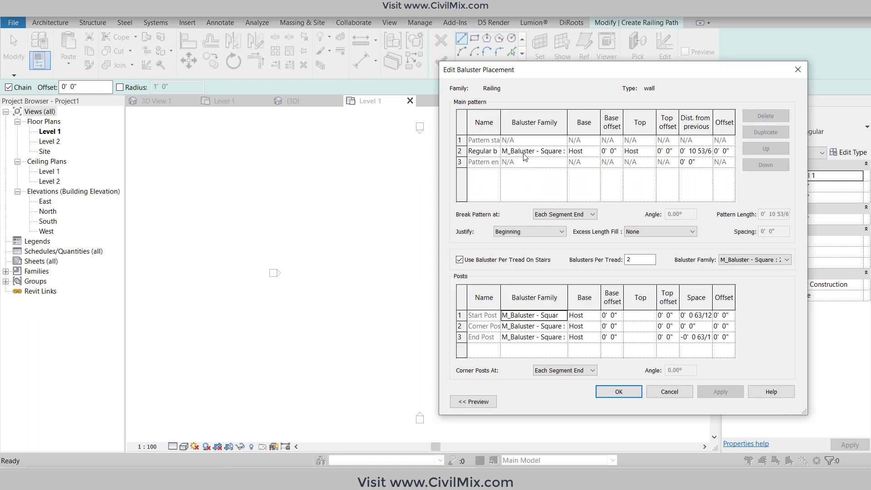
pyautogui.click(564, 154)
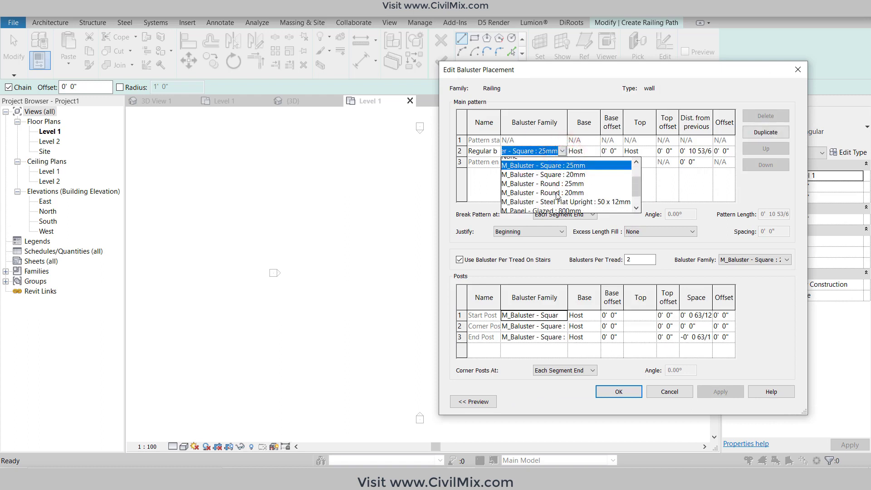
pyautogui.scroll(-2, 557, 195)
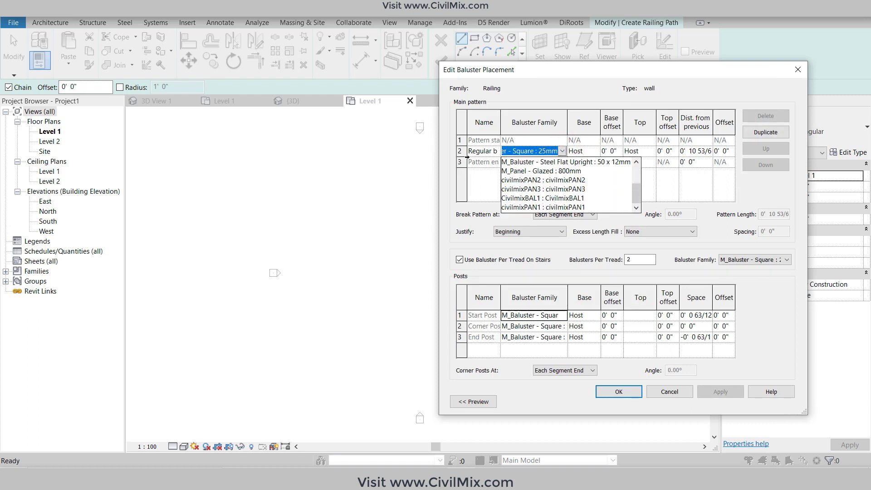
pyautogui.click(562, 199)
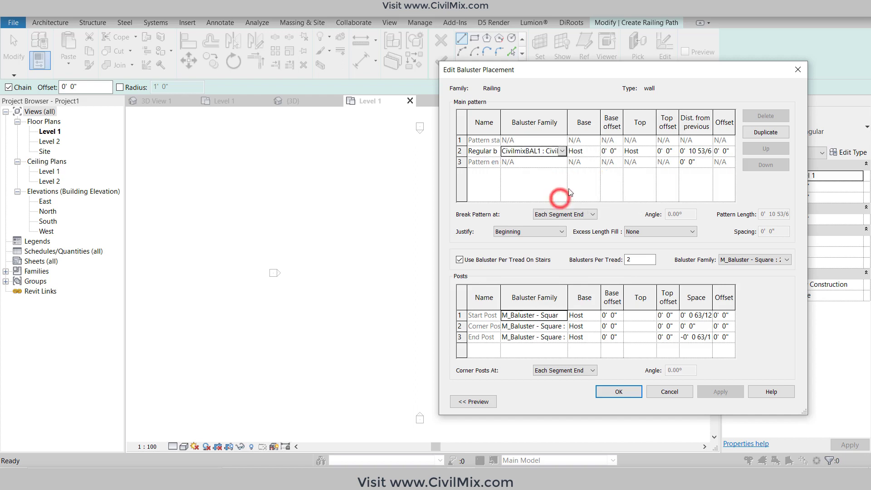
pyautogui.click(669, 155)
pyautogui.write('7')
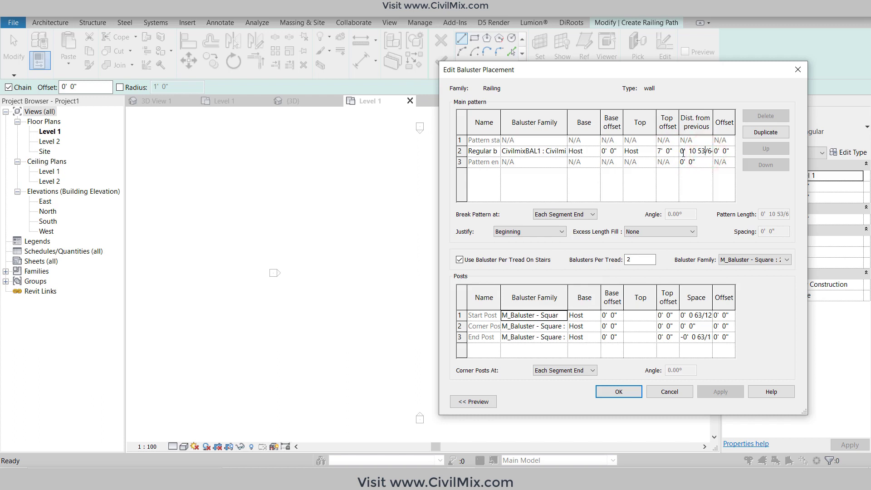
pyautogui.moveTo(683, 153); pyautogui.dragTo(711, 154)
pyautogui.press('BackSpace')
pyautogui.doubleClick(703, 154)
pyautogui.write('5\' 0"')
pyautogui.click(461, 152)
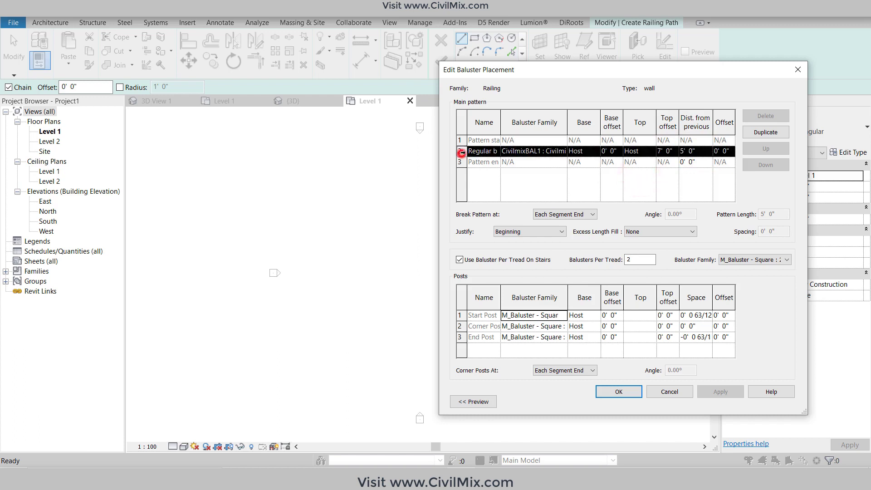
# Step: Duplicate the baluster row as a civilmixPAN1 panel with a 6' top offset
pyautogui.click(764, 132)
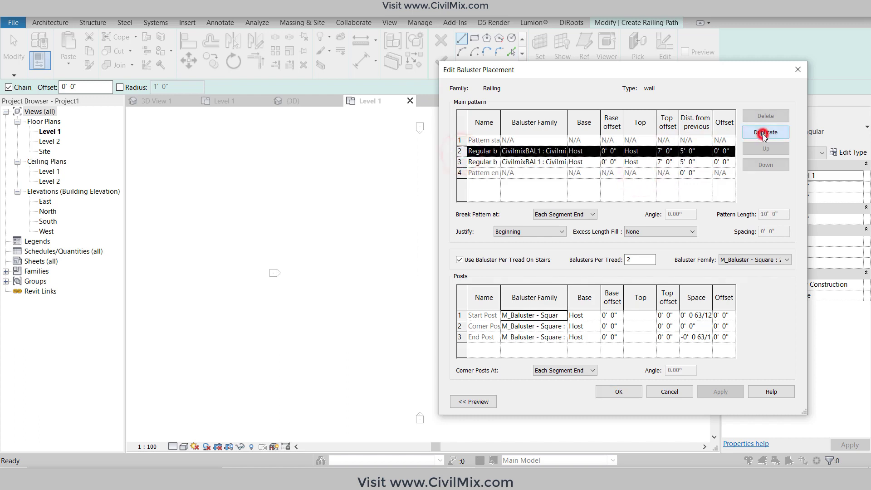
pyautogui.click(559, 153)
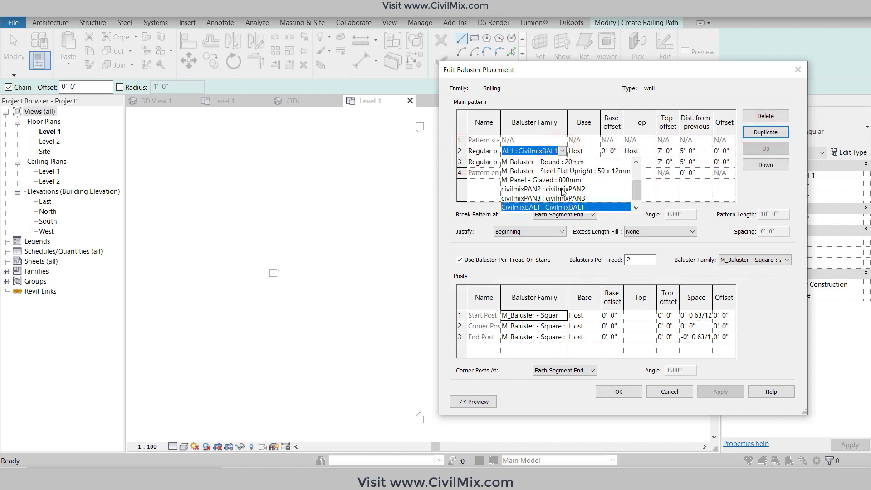
pyautogui.scroll(-1, 562, 191)
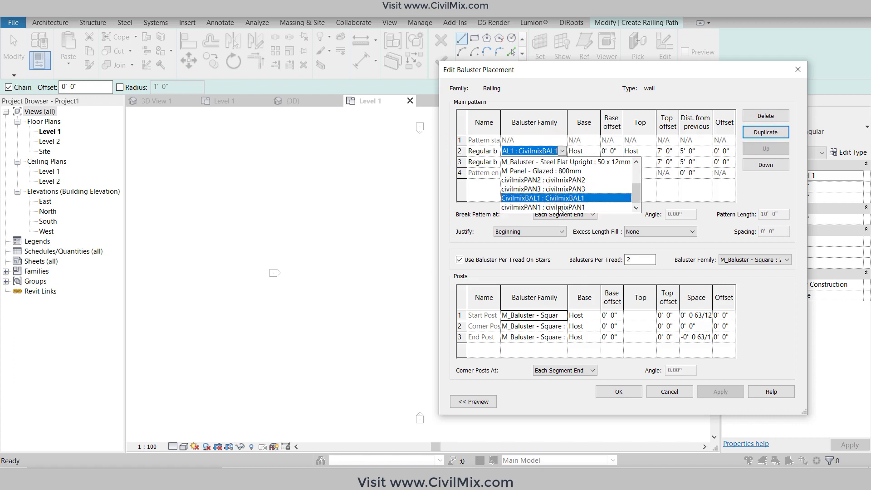
pyautogui.click(559, 208)
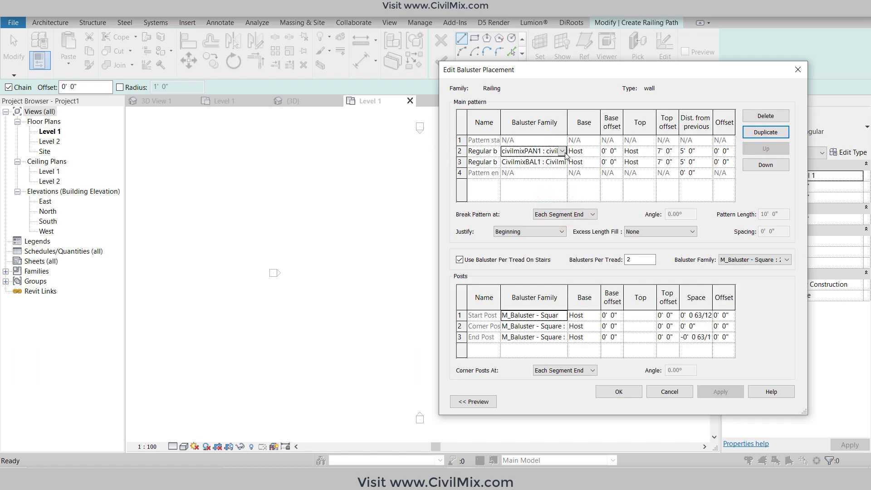
pyautogui.click(673, 153)
pyautogui.write('6')
pyautogui.click(701, 151)
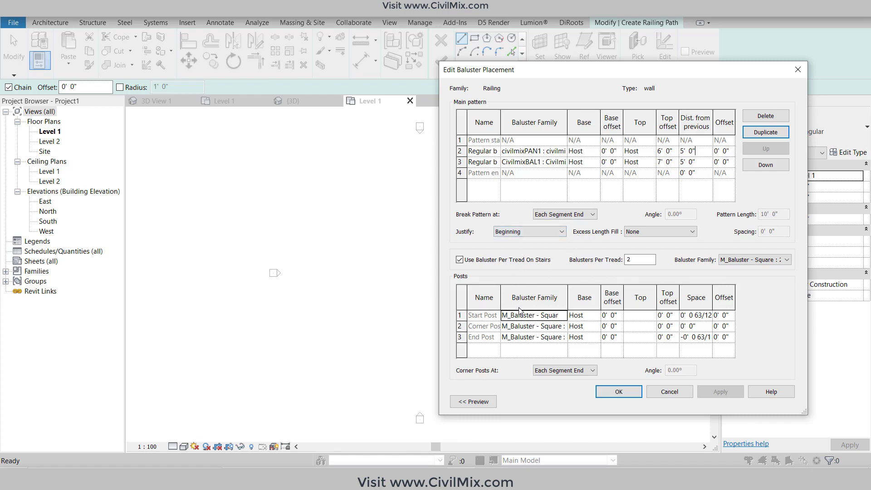
# Step: Make the start post CivilmixBAL1 with a 7' top offset and 0 spacing
pyautogui.click(564, 316)
pyautogui.scroll(-3, 553, 349)
pyautogui.scroll(-2, 547, 368)
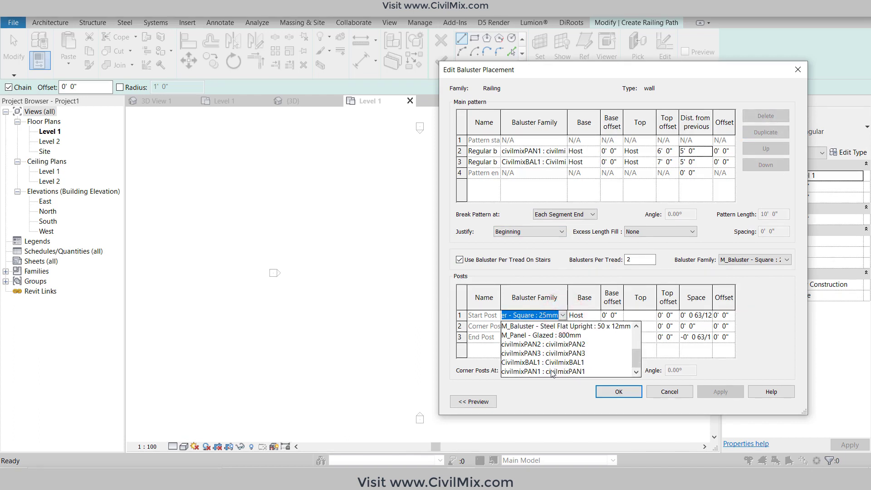
pyautogui.click(557, 363)
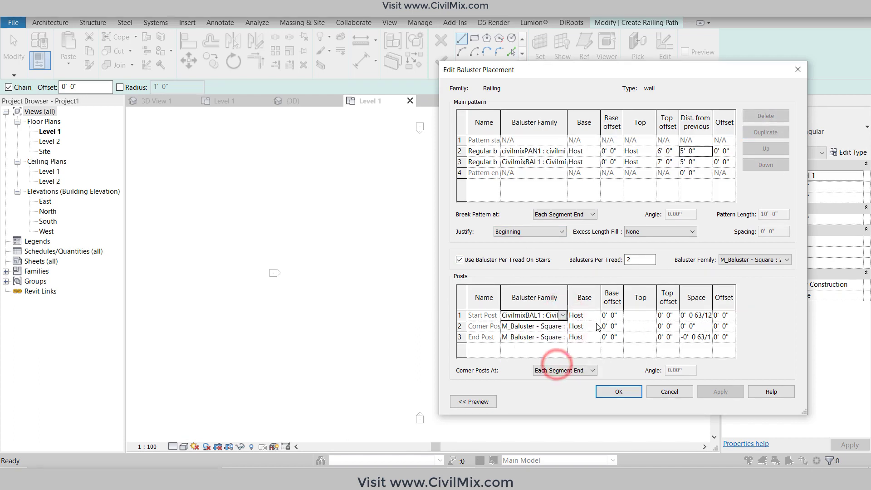
pyautogui.doubleClick(671, 316)
pyautogui.write('7')
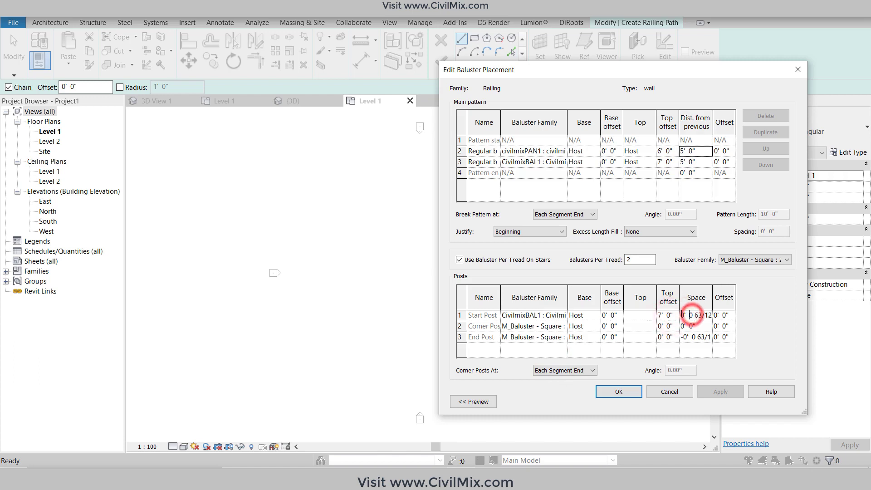
pyautogui.doubleClick(692, 316)
pyautogui.write('0\' 6"')
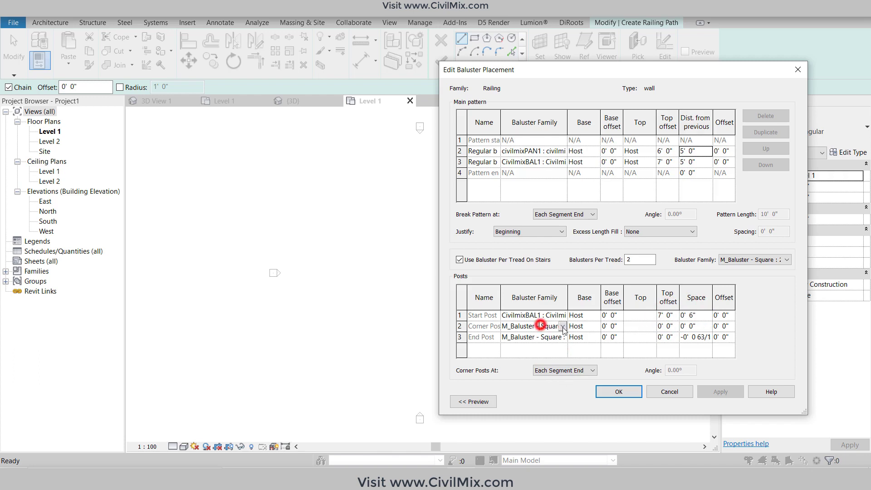
# Step: Set both the corner post and end post families to CivilmixBAL1
pyautogui.click(562, 326)
pyautogui.scroll(-1, 557, 363)
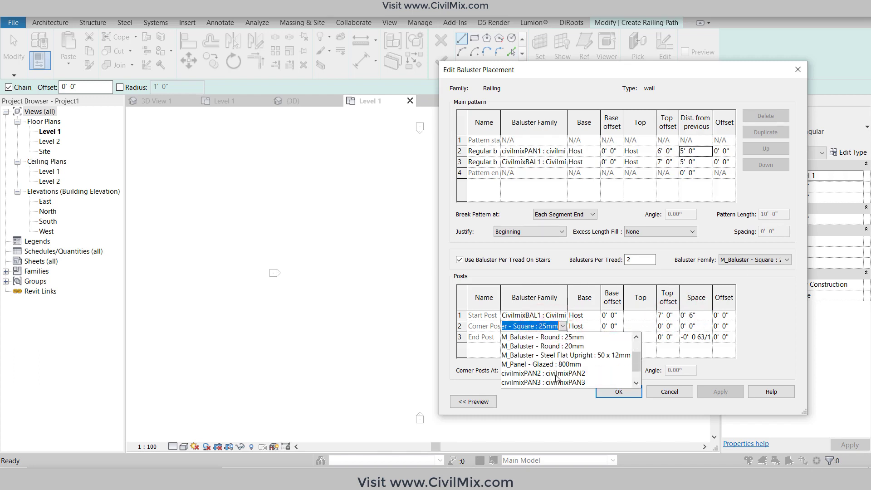
pyautogui.scroll(-2, 556, 382)
pyautogui.click(559, 377)
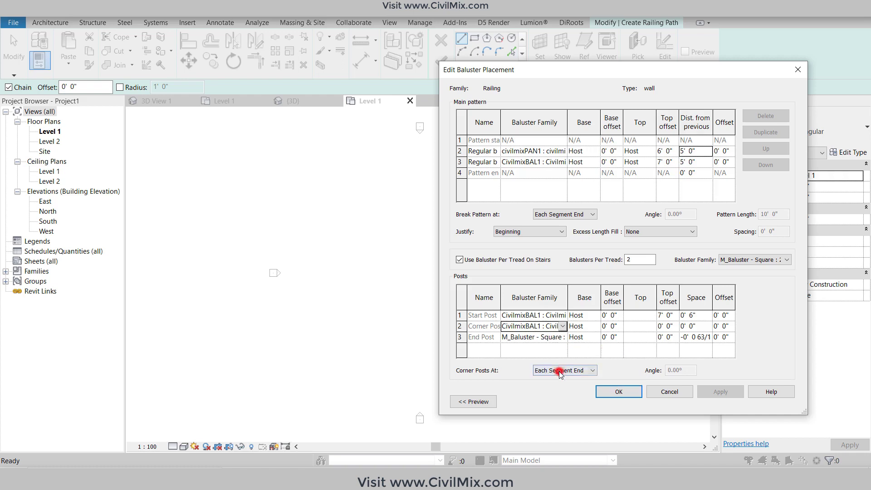
pyautogui.click(565, 339)
pyautogui.scroll(-1, 561, 383)
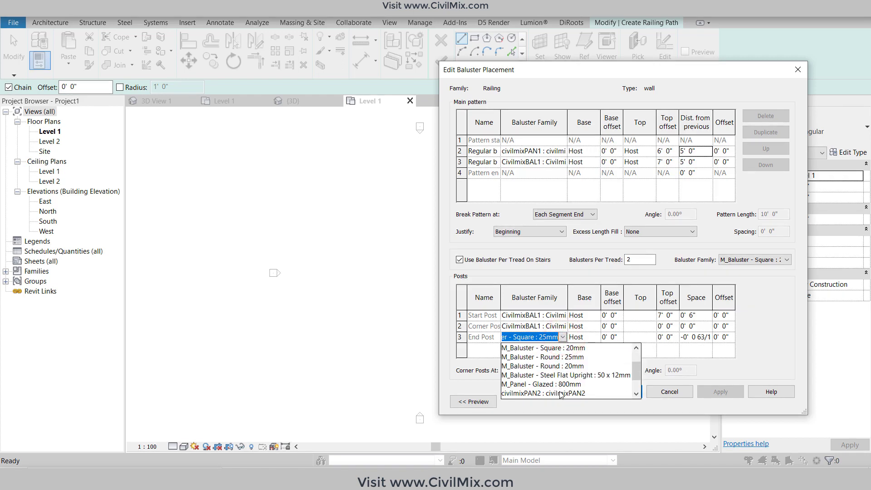
pyautogui.scroll(-1, 561, 385)
pyautogui.click(561, 384)
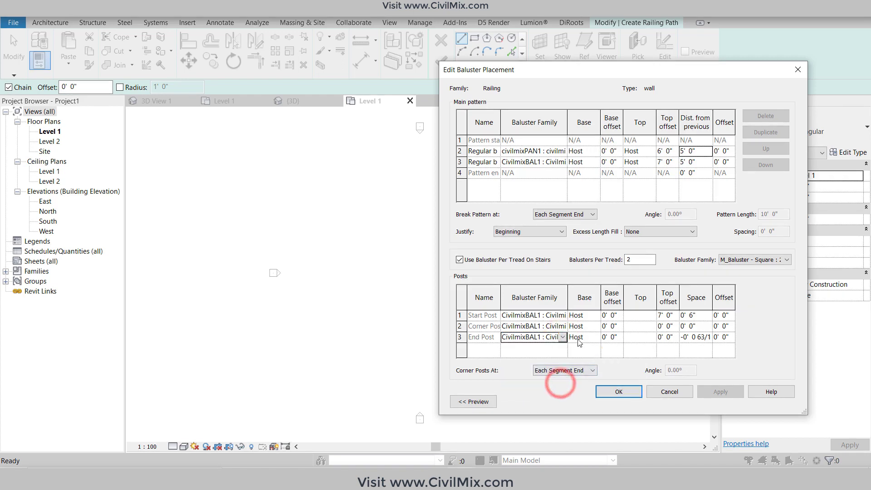
# Step: Give the corner and end posts a 7' top offset and clear the end post spacing
pyautogui.click(667, 326)
pyautogui.write('7')
pyautogui.doubleClick(664, 336)
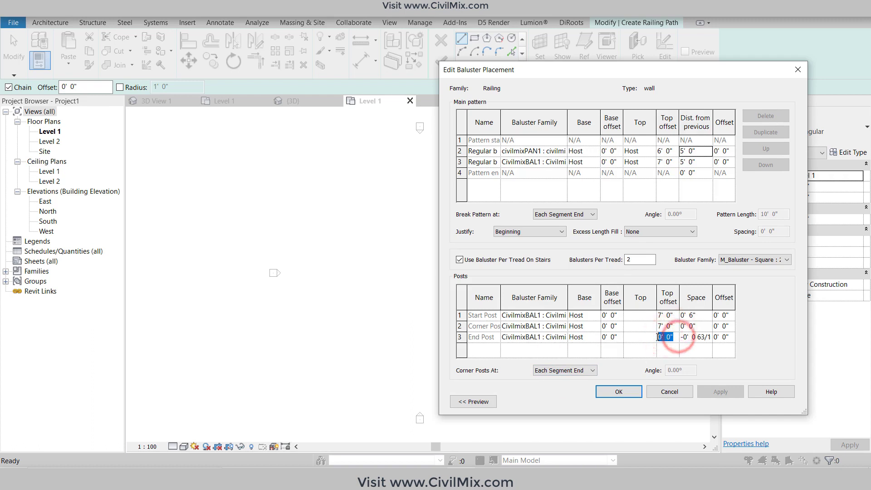
pyautogui.write('7')
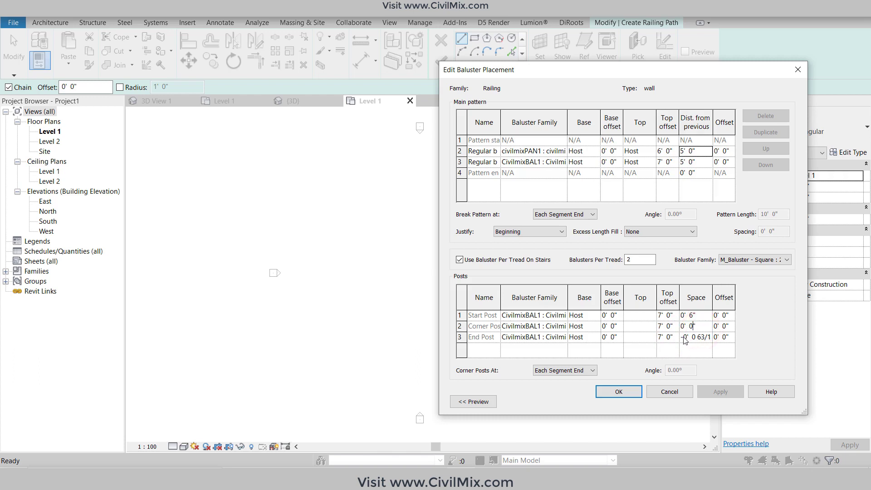
pyautogui.doubleClick(683, 337)
pyautogui.write('28')
pyautogui.press('BackSpace')
# Step: Accept the baluster placement settings and apply them to the wall railing type
pyautogui.moveTo(561, 71); pyautogui.dragTo(424, 43)
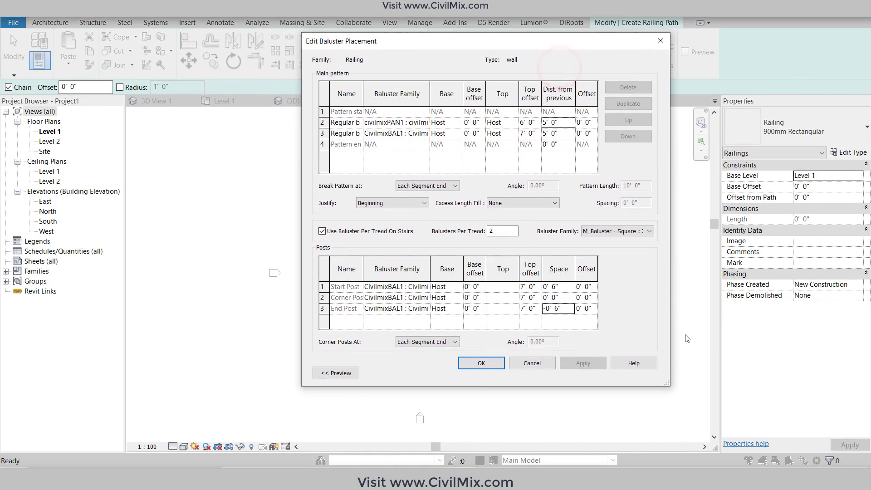
pyautogui.moveTo(670, 387); pyautogui.dragTo(736, 386)
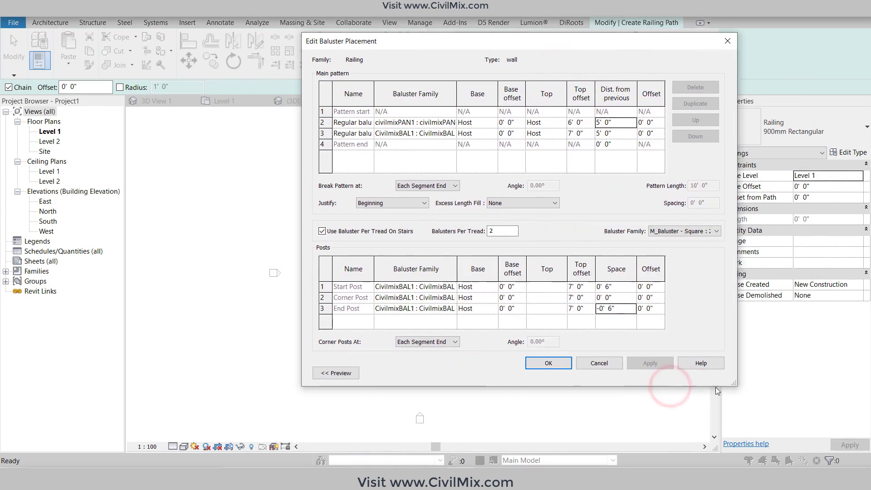
pyautogui.click(349, 371)
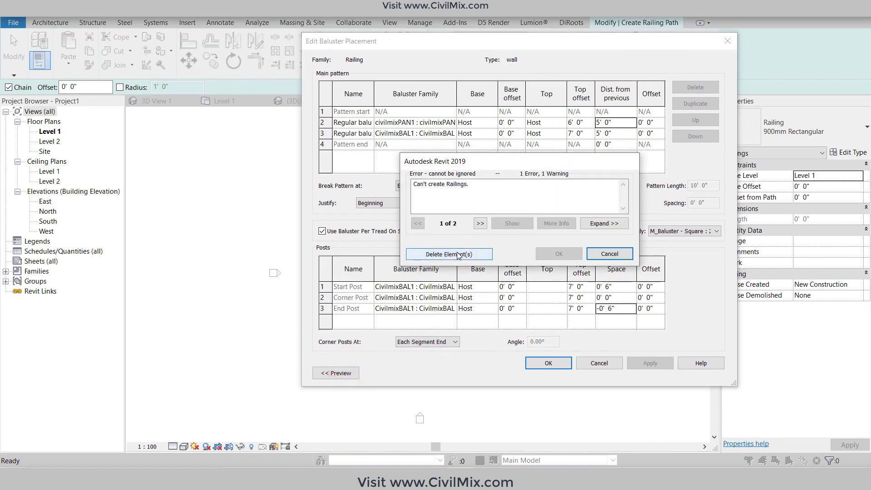
pyautogui.click(458, 255)
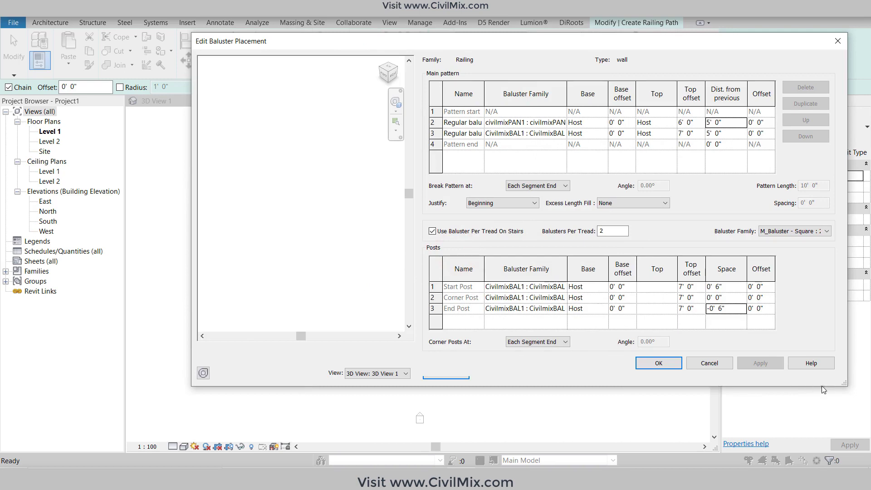
pyautogui.click(658, 363)
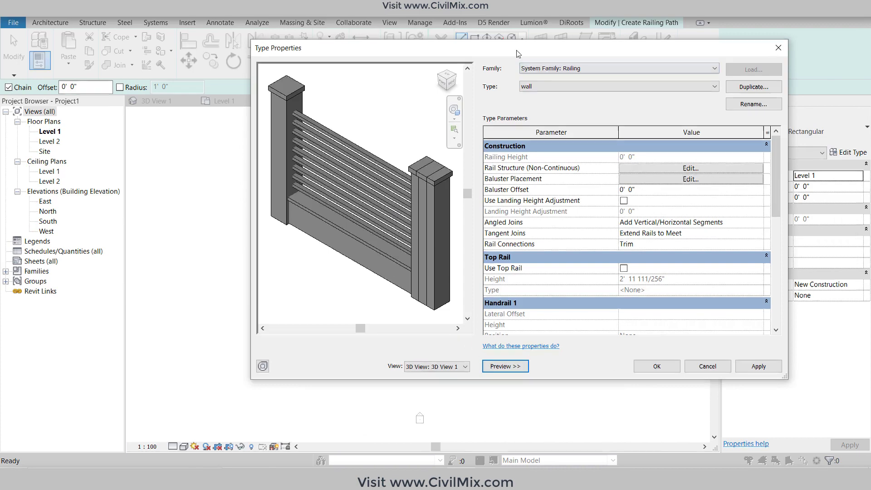
pyautogui.moveTo(511, 47); pyautogui.dragTo(463, 44)
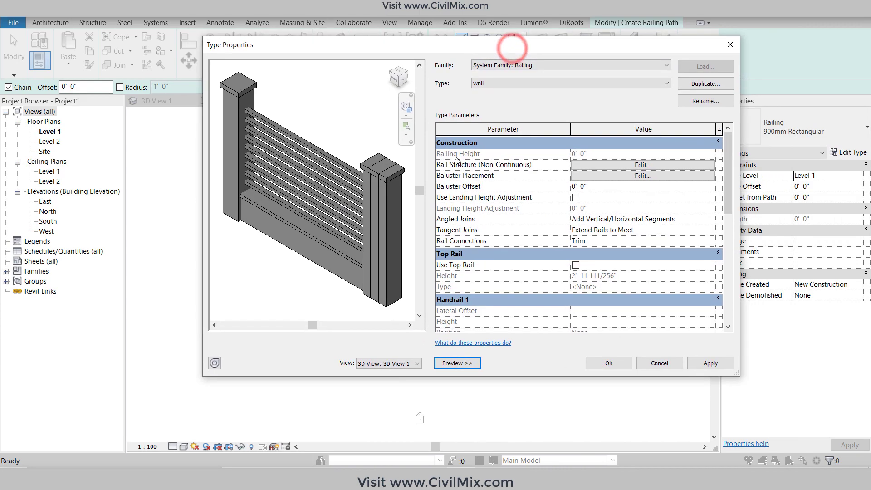
pyautogui.click(708, 363)
pyautogui.click(629, 364)
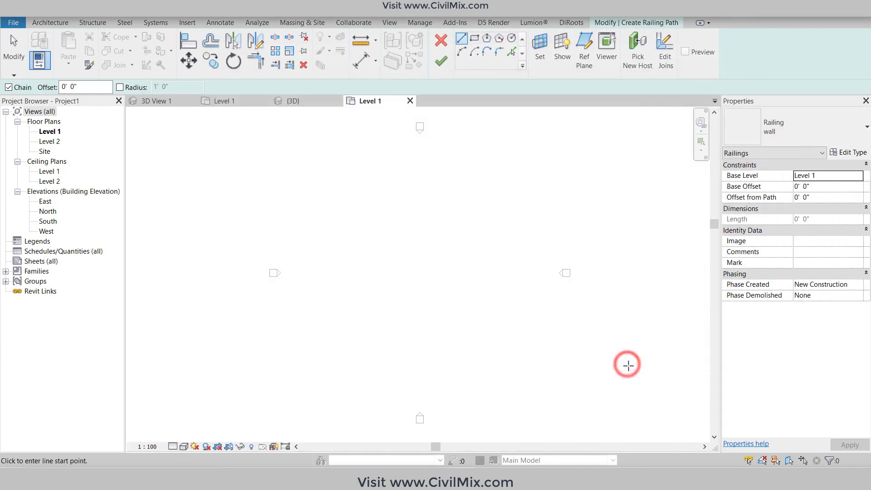
# Step: Sketch a closed square railing path with 60' sides on Level 1
pyautogui.click(350, 193)
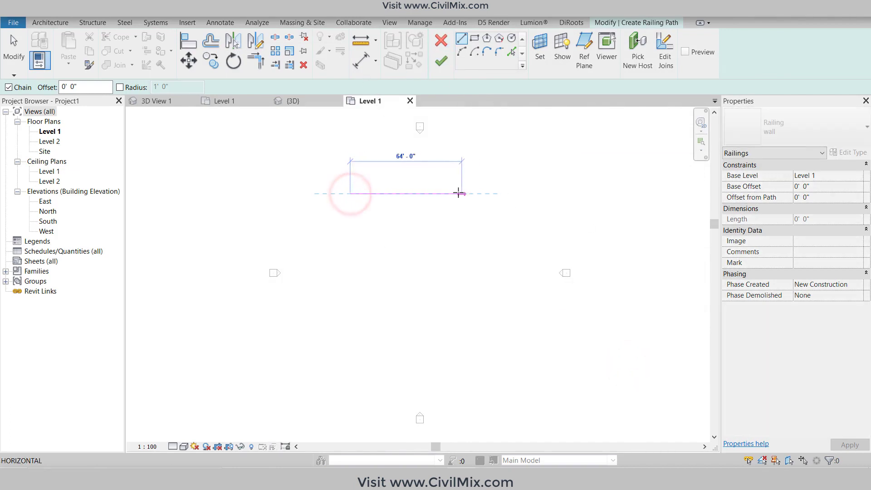
pyautogui.write('60')
pyautogui.press('Return')
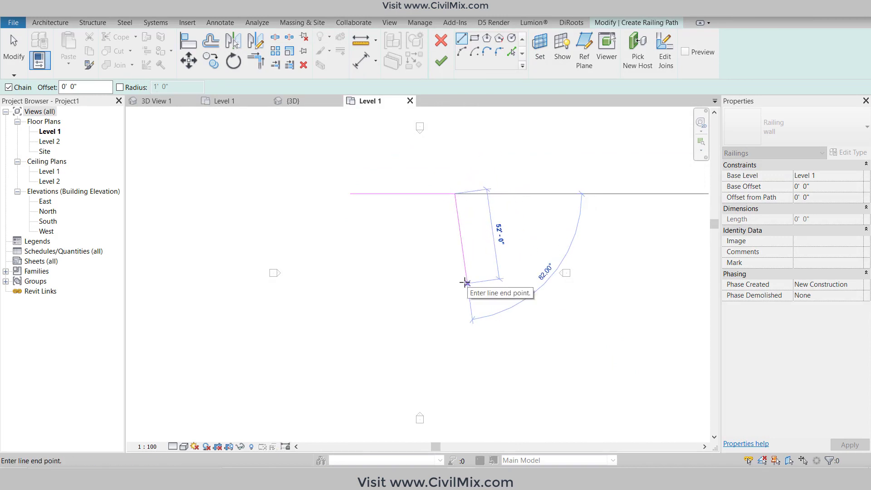
pyautogui.write('60')
pyautogui.press('Return')
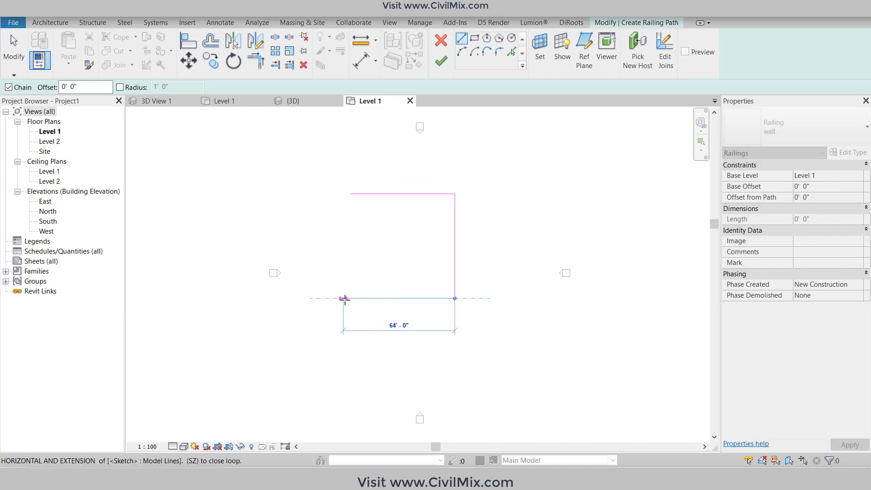
pyautogui.click(349, 299)
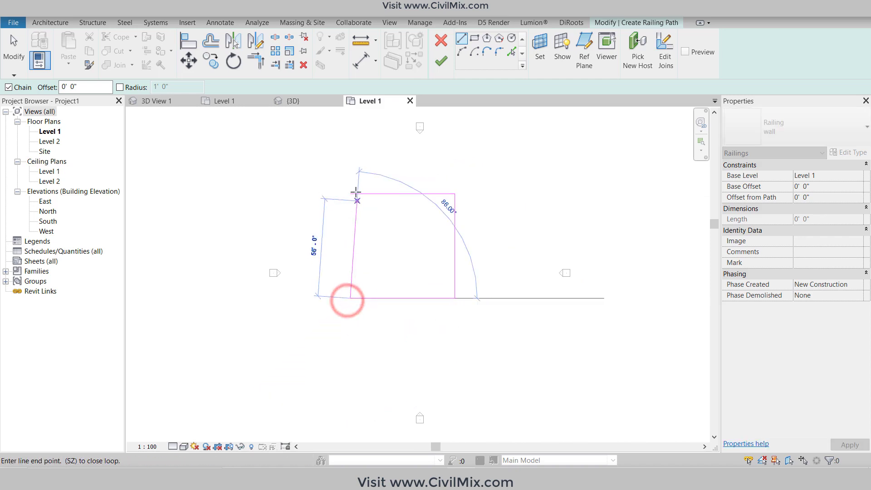
pyautogui.click(350, 194)
pyautogui.click(441, 62)
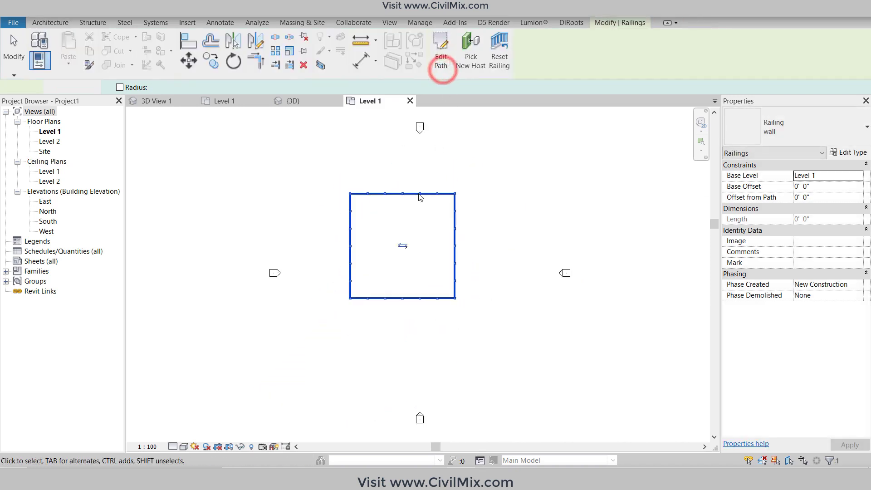
# Step: View the finished square railing enclosure in 3D and deselect it
pyautogui.click(195, 7)
pyautogui.scroll(2, 373, 297)
pyautogui.moveTo(448, 220); pyautogui.dragTo(439, 229, button='middle')
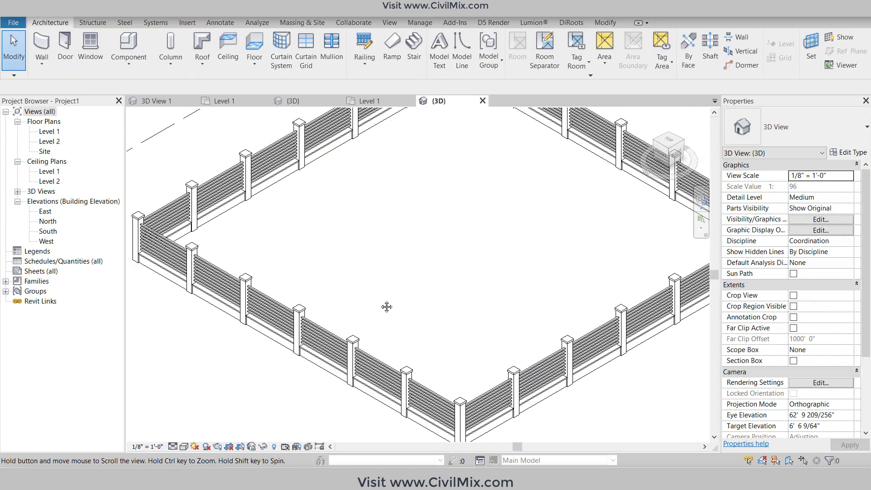
pyautogui.click(439, 229)
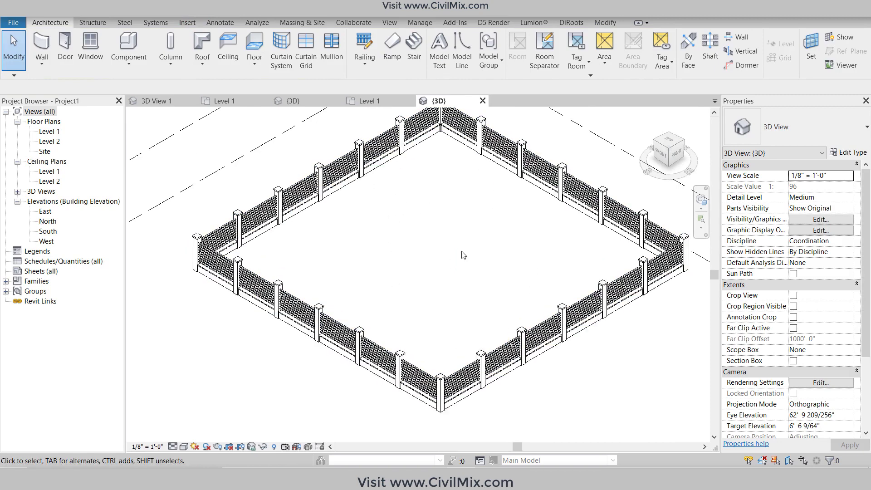
# Step: Open the Level 1 plan and enter the square railing's path sketch
pyautogui.doubleClick(49, 131)
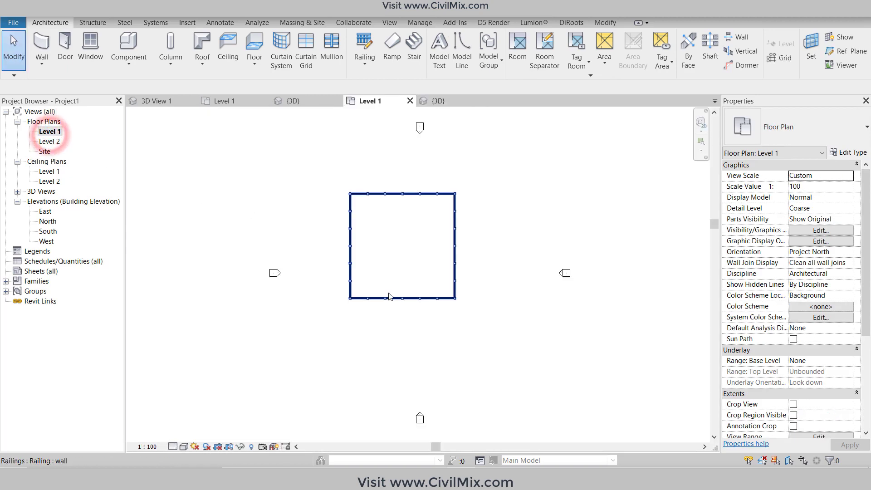
pyautogui.click(408, 302)
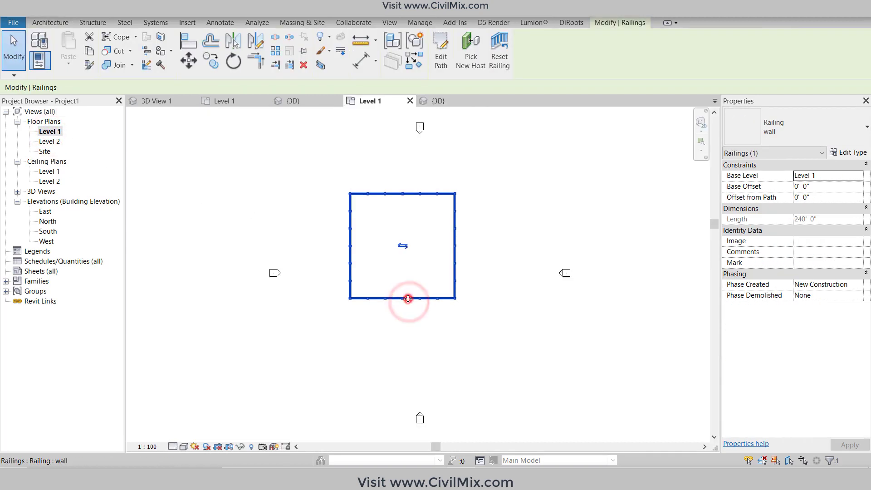
pyautogui.doubleClick(408, 302)
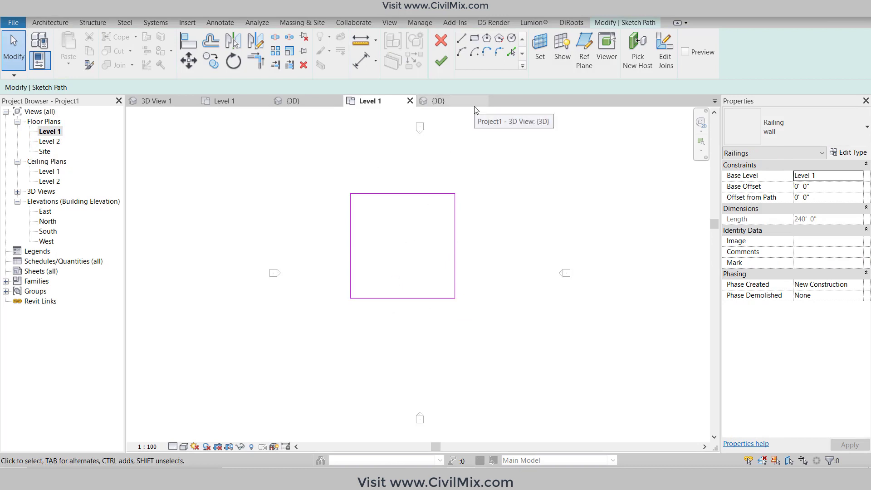
# Step: Split the bottom line at 20' and 40', delete the middle segment, and finish the edit
pyautogui.click(275, 38)
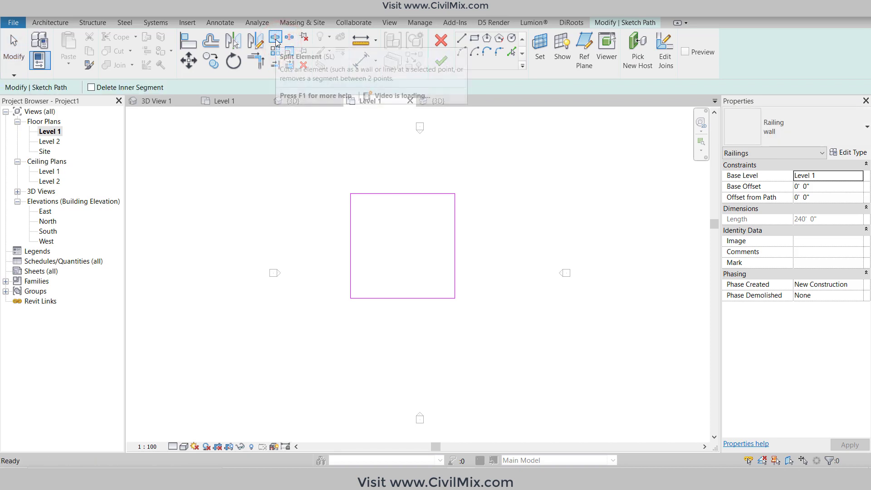
pyautogui.click(385, 298)
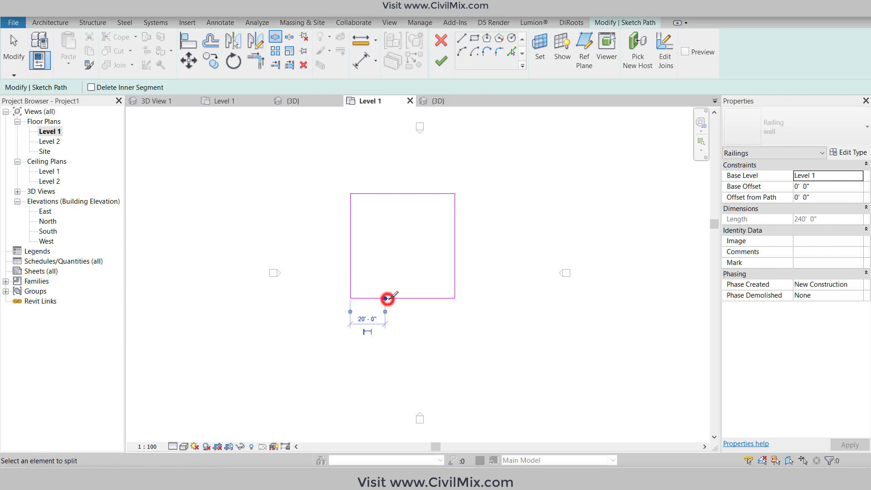
pyautogui.click(420, 298)
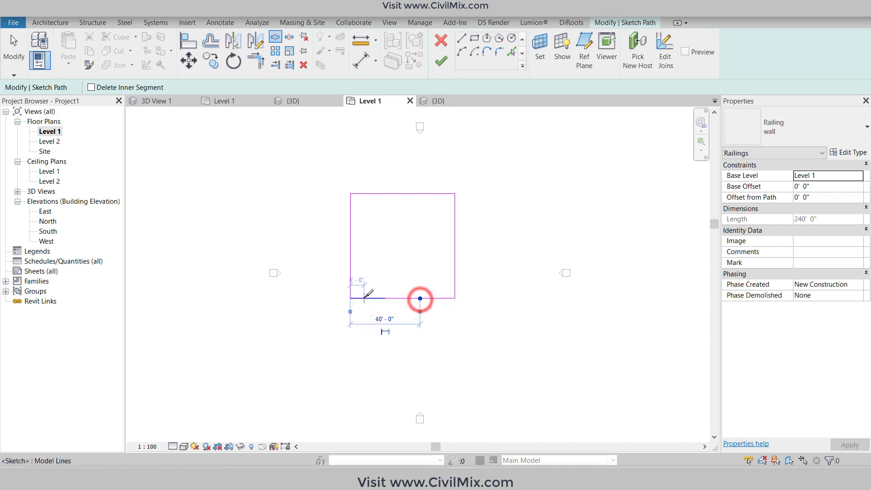
pyautogui.press('Escape')
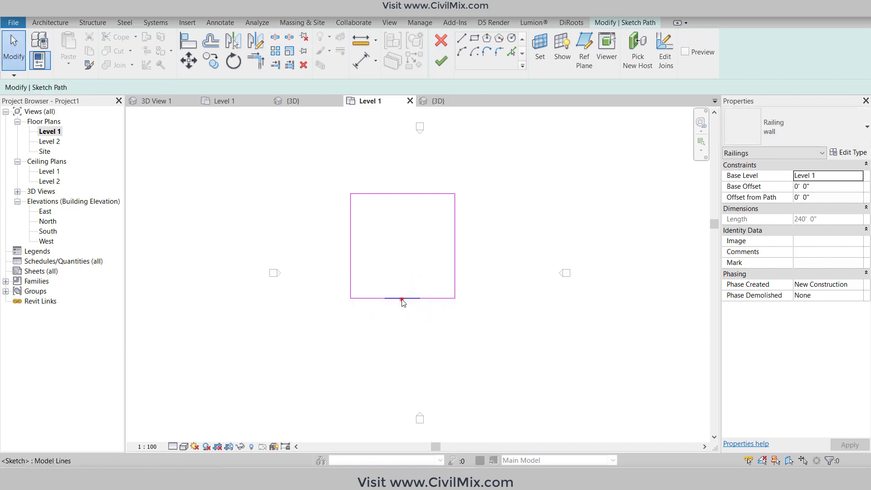
pyautogui.click(401, 299)
pyautogui.scroll(4, 402, 300)
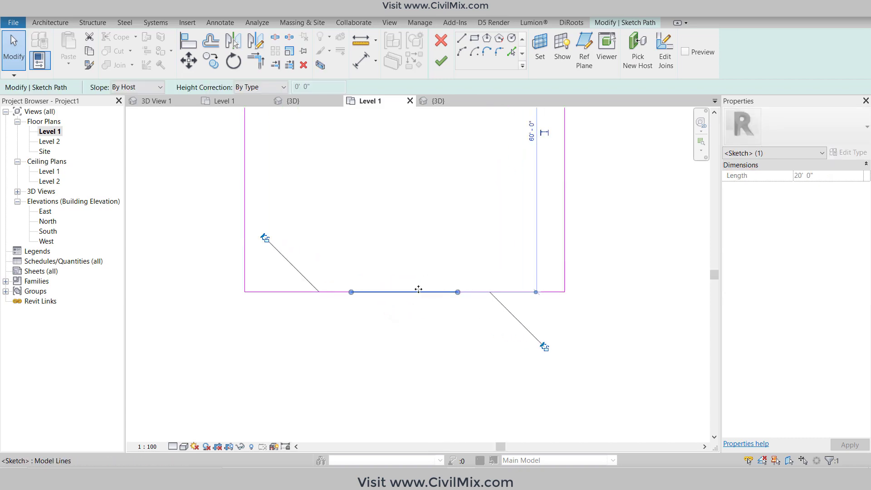
pyautogui.press('Delete')
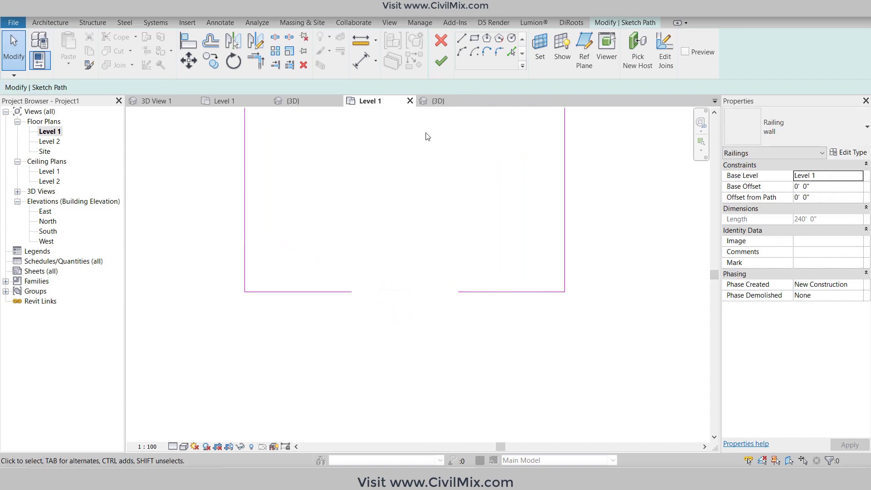
pyautogui.click(442, 62)
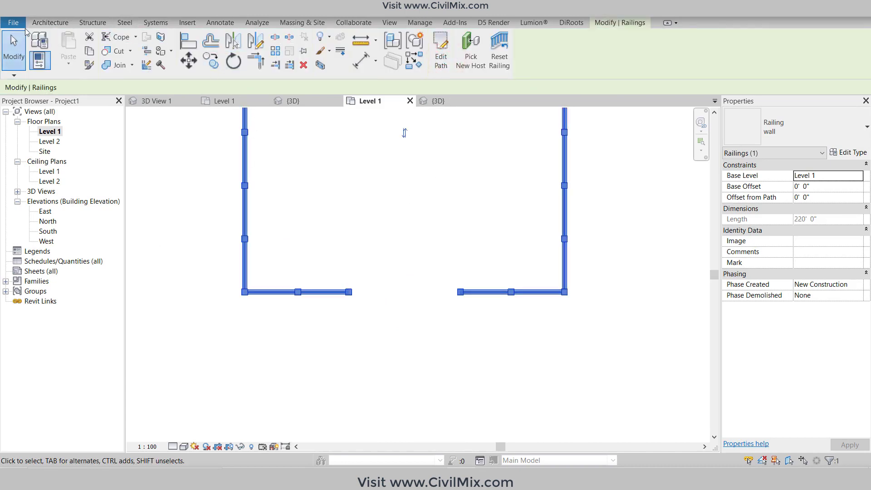
# Step: Place one gate1 component inside the enclosure
pyautogui.click(48, 26)
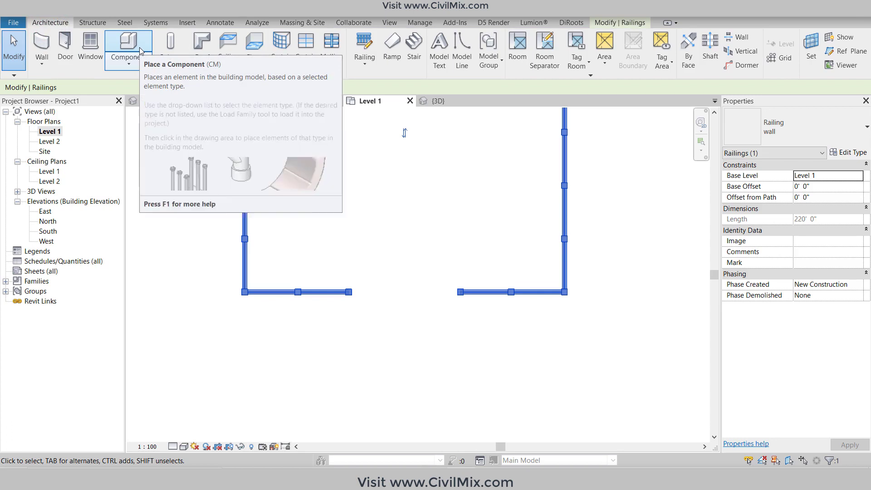
pyautogui.click(140, 51)
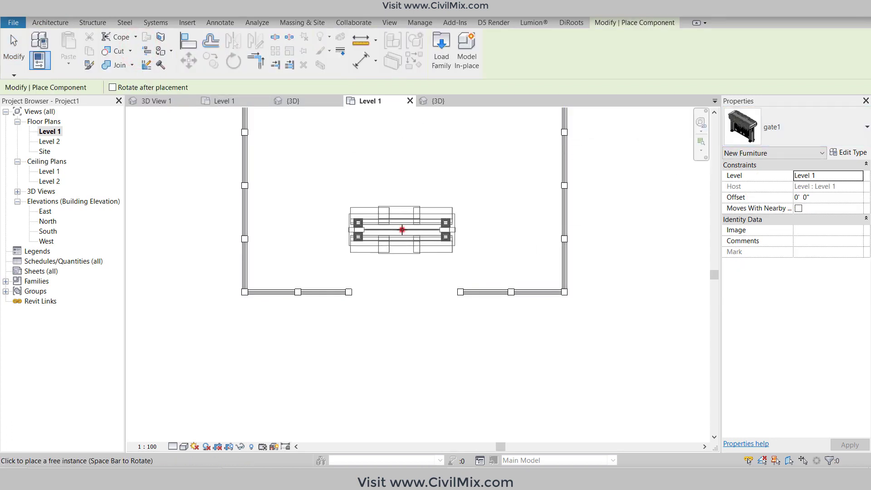
pyautogui.click(401, 230)
pyautogui.rightClick(211, 237)
pyautogui.click(211, 237)
pyautogui.rightClick(214, 235)
pyautogui.click(227, 241)
# Step: Move the gate1 family from its left edge to the railing end in the 20' gap
pyautogui.click(351, 233)
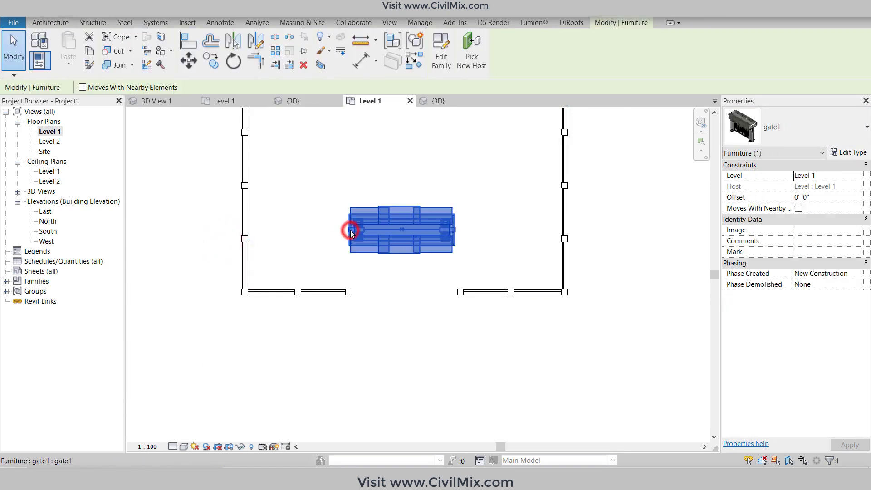
pyautogui.click(185, 60)
pyautogui.scroll(3, 317, 224)
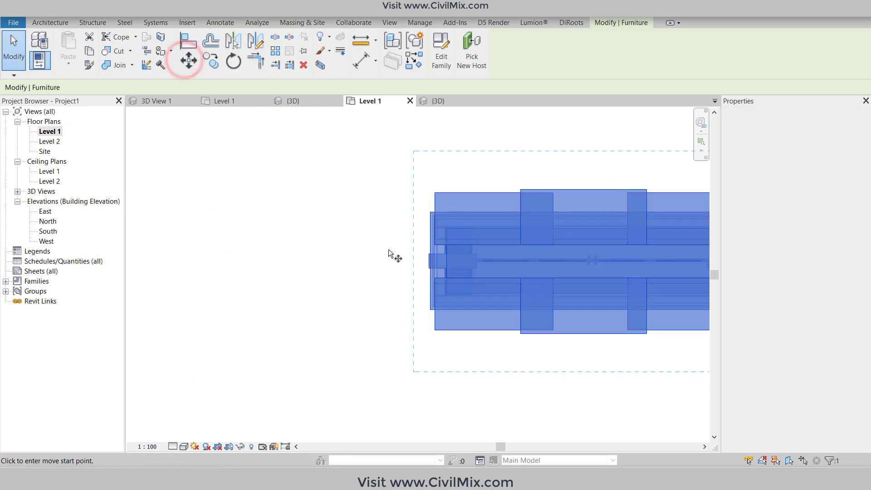
pyautogui.click(428, 263)
pyautogui.scroll(-3, 409, 383)
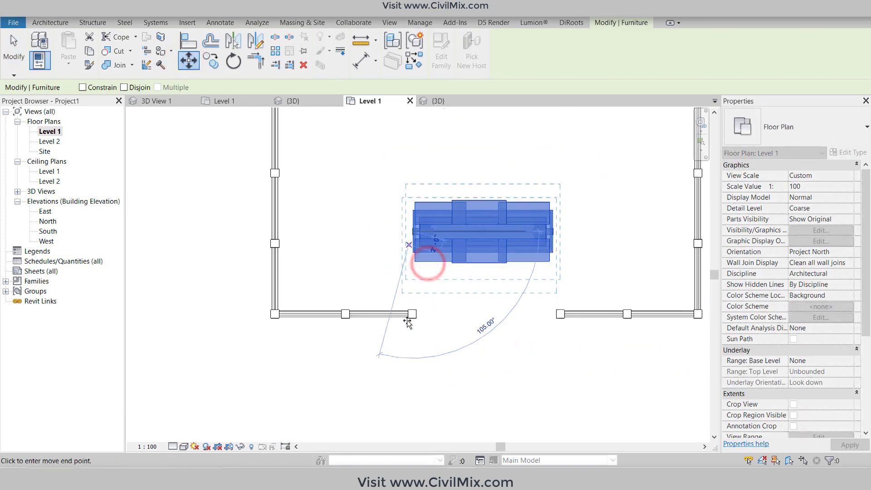
pyautogui.scroll(3, 424, 301)
pyautogui.click(423, 298)
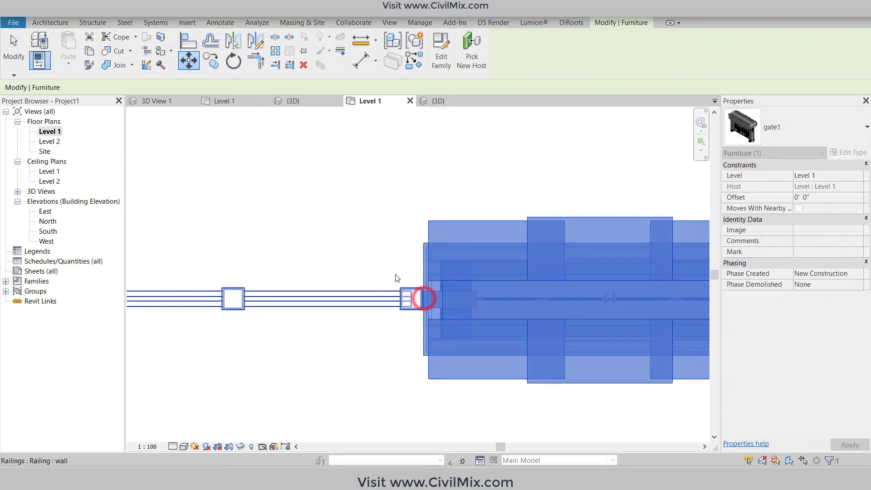
pyautogui.scroll(-3, 383, 249)
# Step: Orbit the 3D view to inspect the enclosure with its gate
pyautogui.hotkey('ctrl', 'Tab')
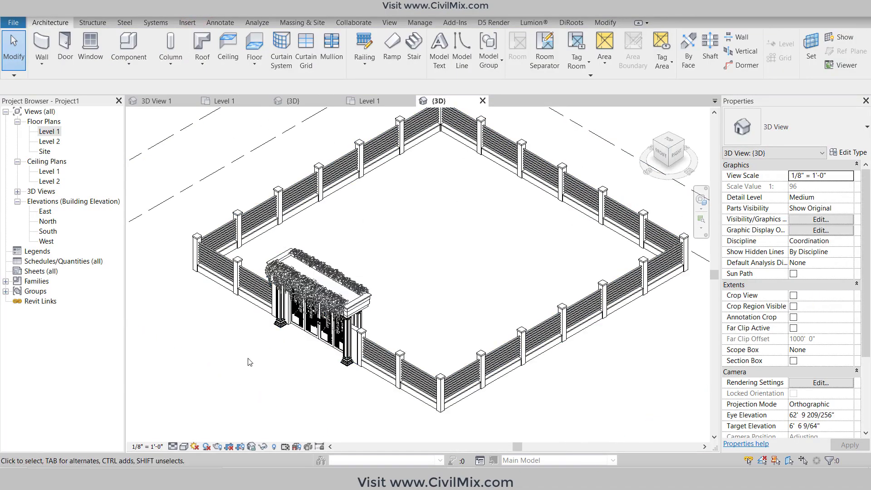
pyautogui.keyDown('shift'); pyautogui.moveTo(251, 358); pyautogui.dragTo(275, 318, button='middle'); pyautogui.keyUp('shift')
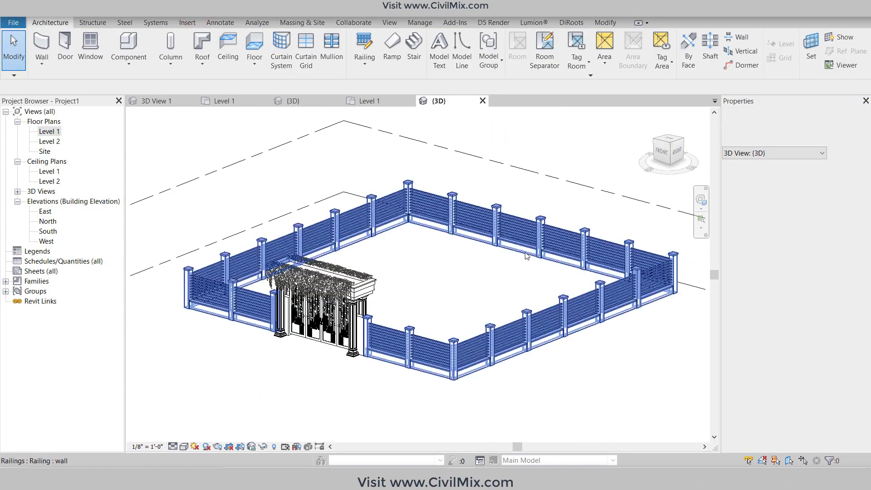
pyautogui.scroll(2, 398, 299)
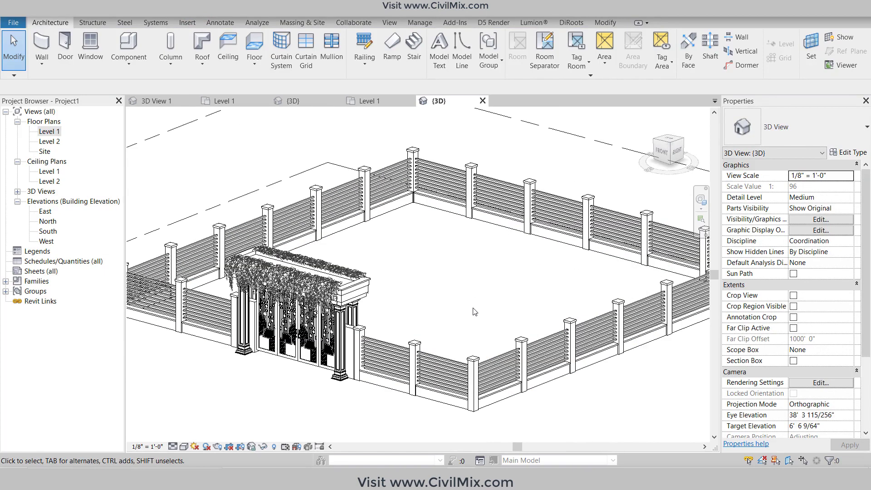
# Step: Open civilmixPAN1.rfa from the Gates and guard wall folder
pyautogui.click(499, 204)
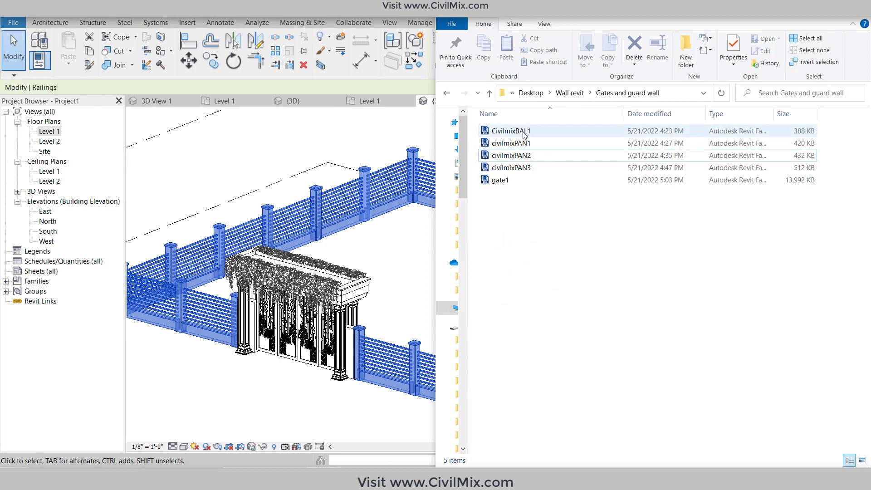
pyautogui.click(523, 148)
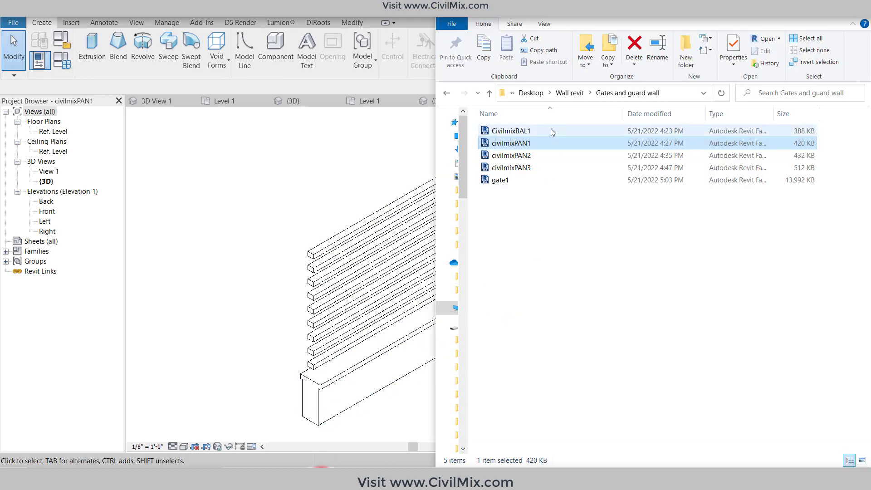
# Step: Open the CivilmixBAL1 post family from File Explorer
pyautogui.doubleClick(525, 132)
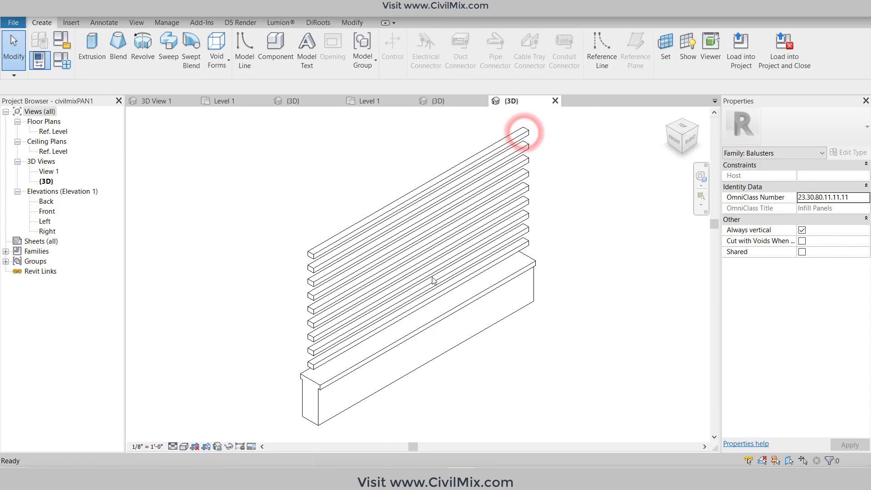